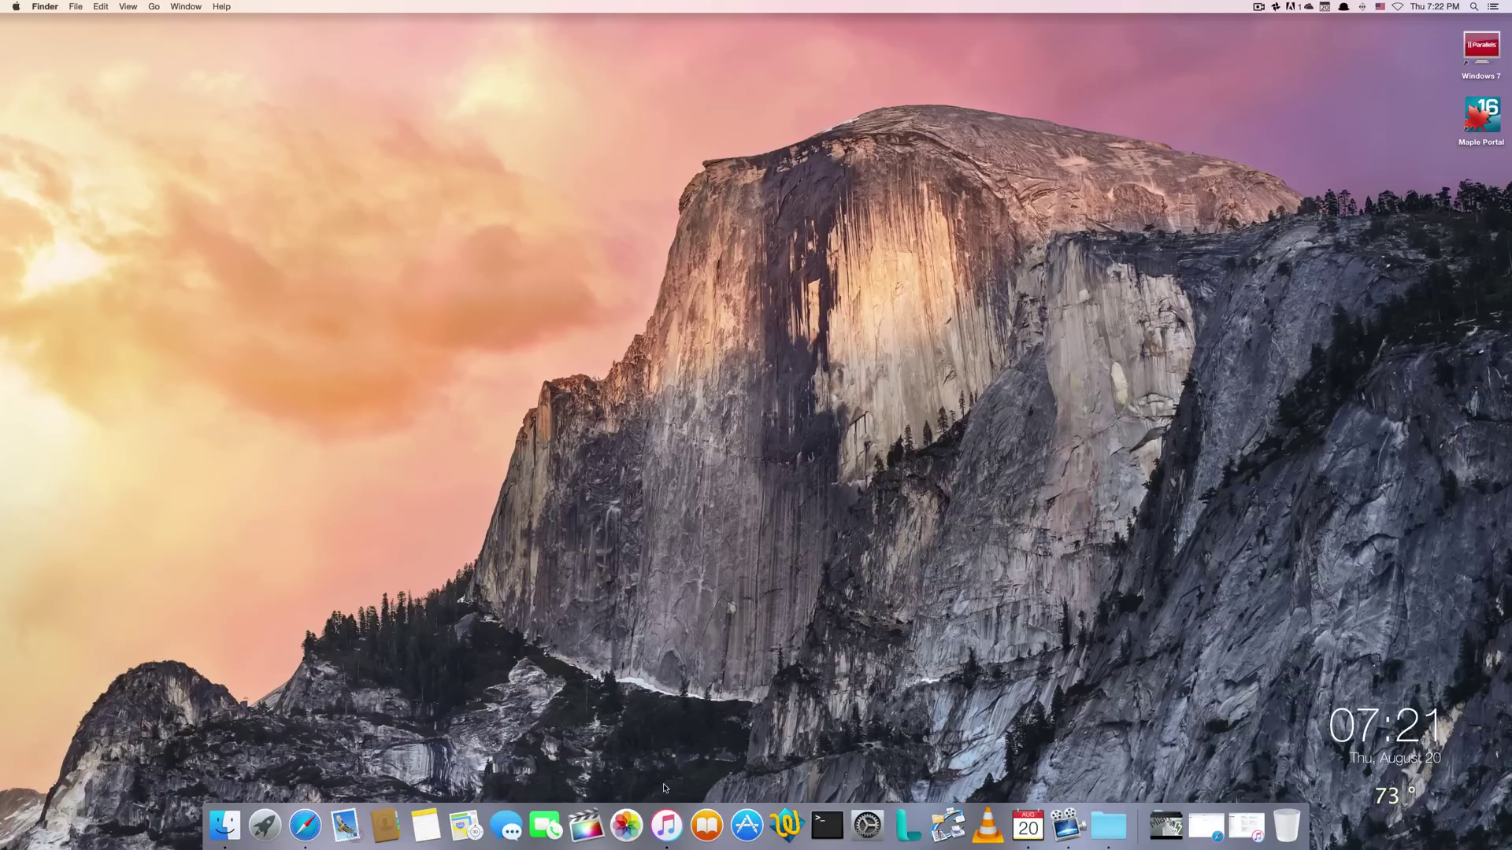
Open iTunes and display the DJI GO app's documents in the connected iPhone's File Sharing section.
click(667, 827)
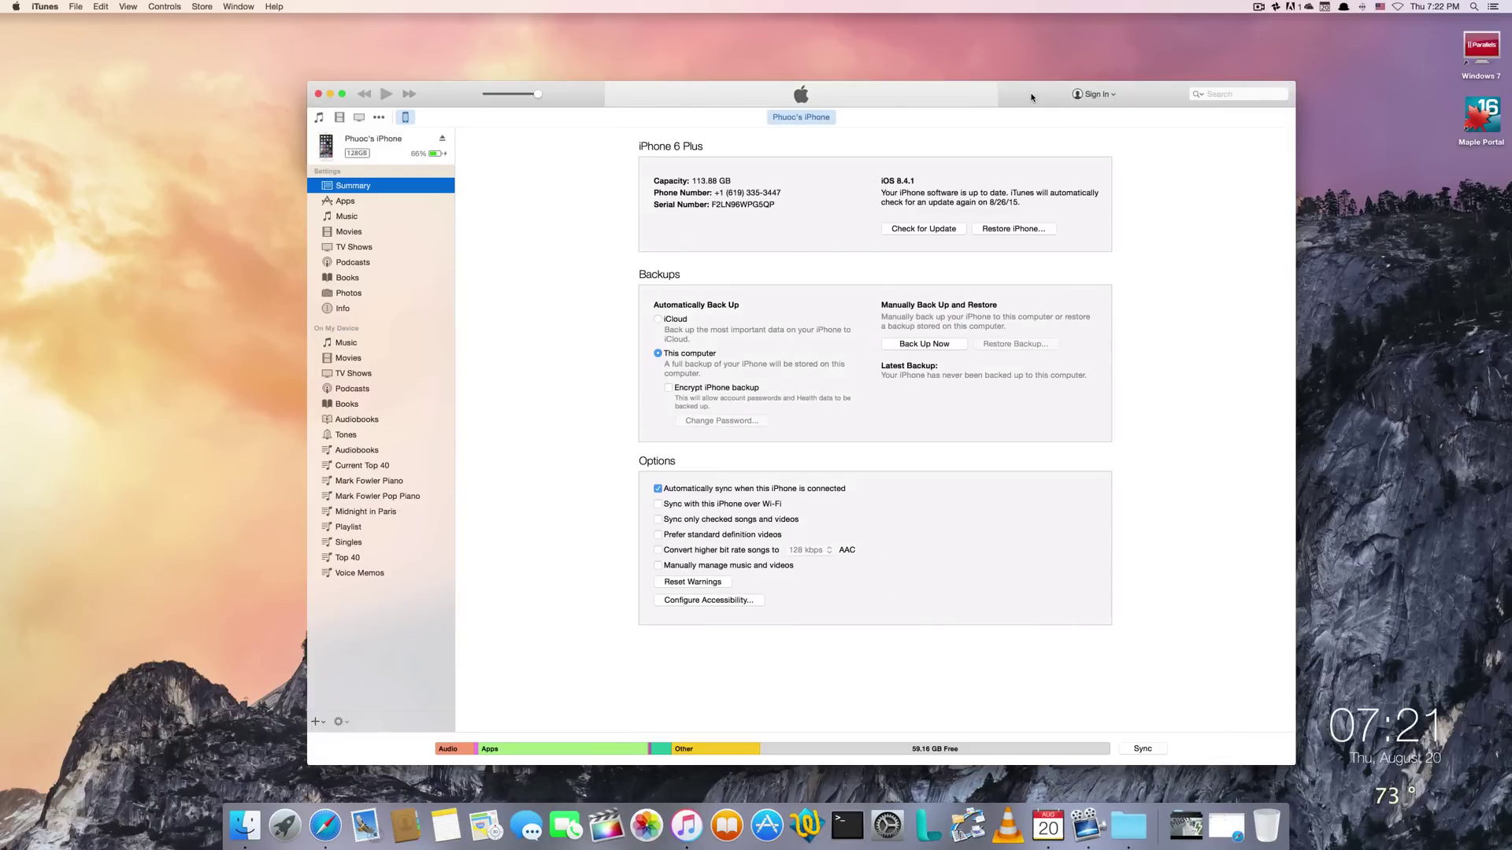
drag(1011, 93, 892, 71)
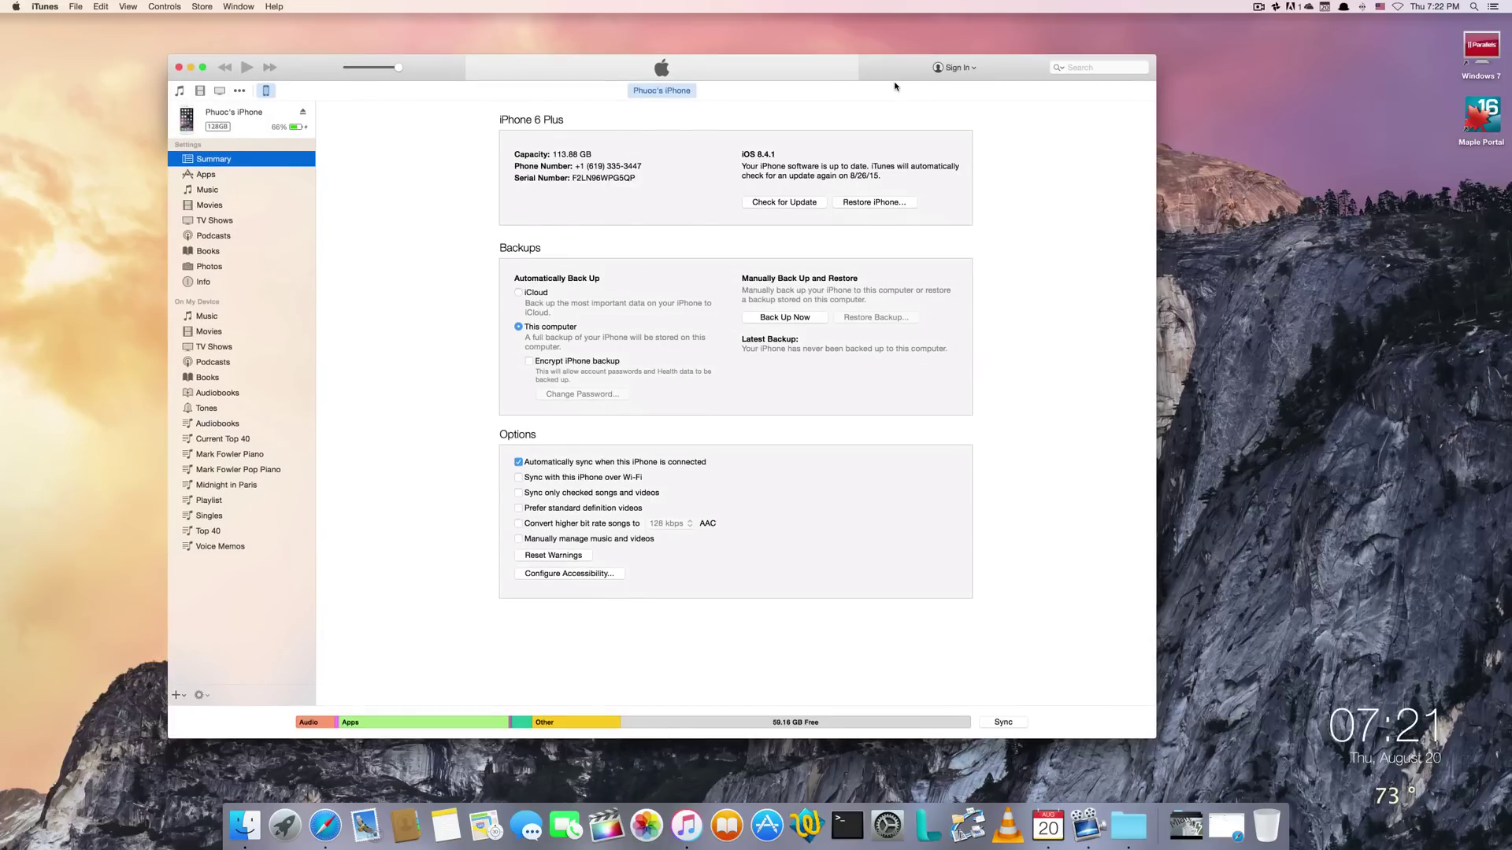
click(204, 177)
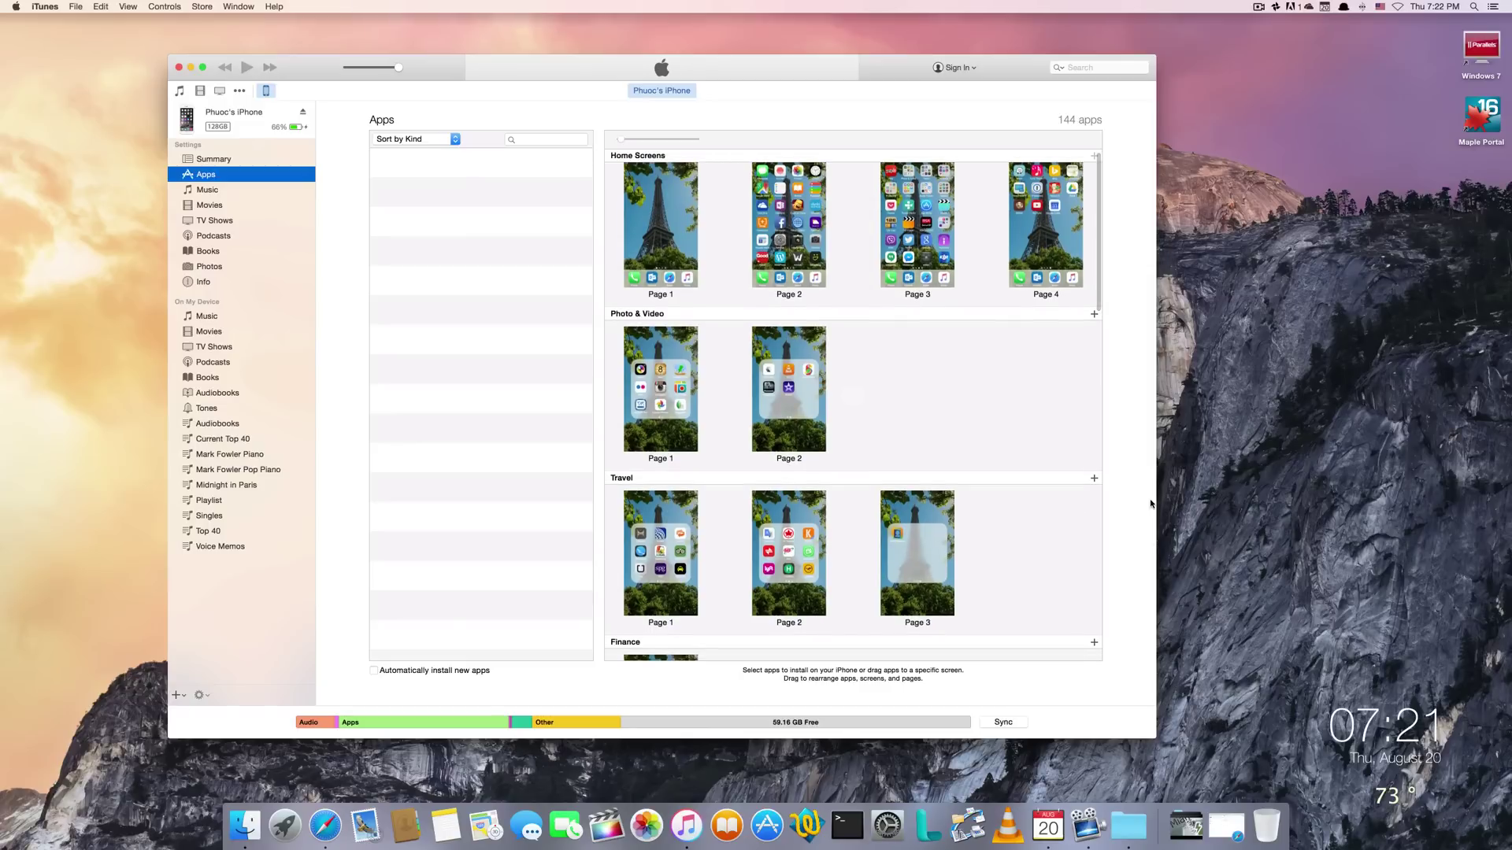
scroll(1134, 514, down, 4)
scroll(1126, 504, down, 2)
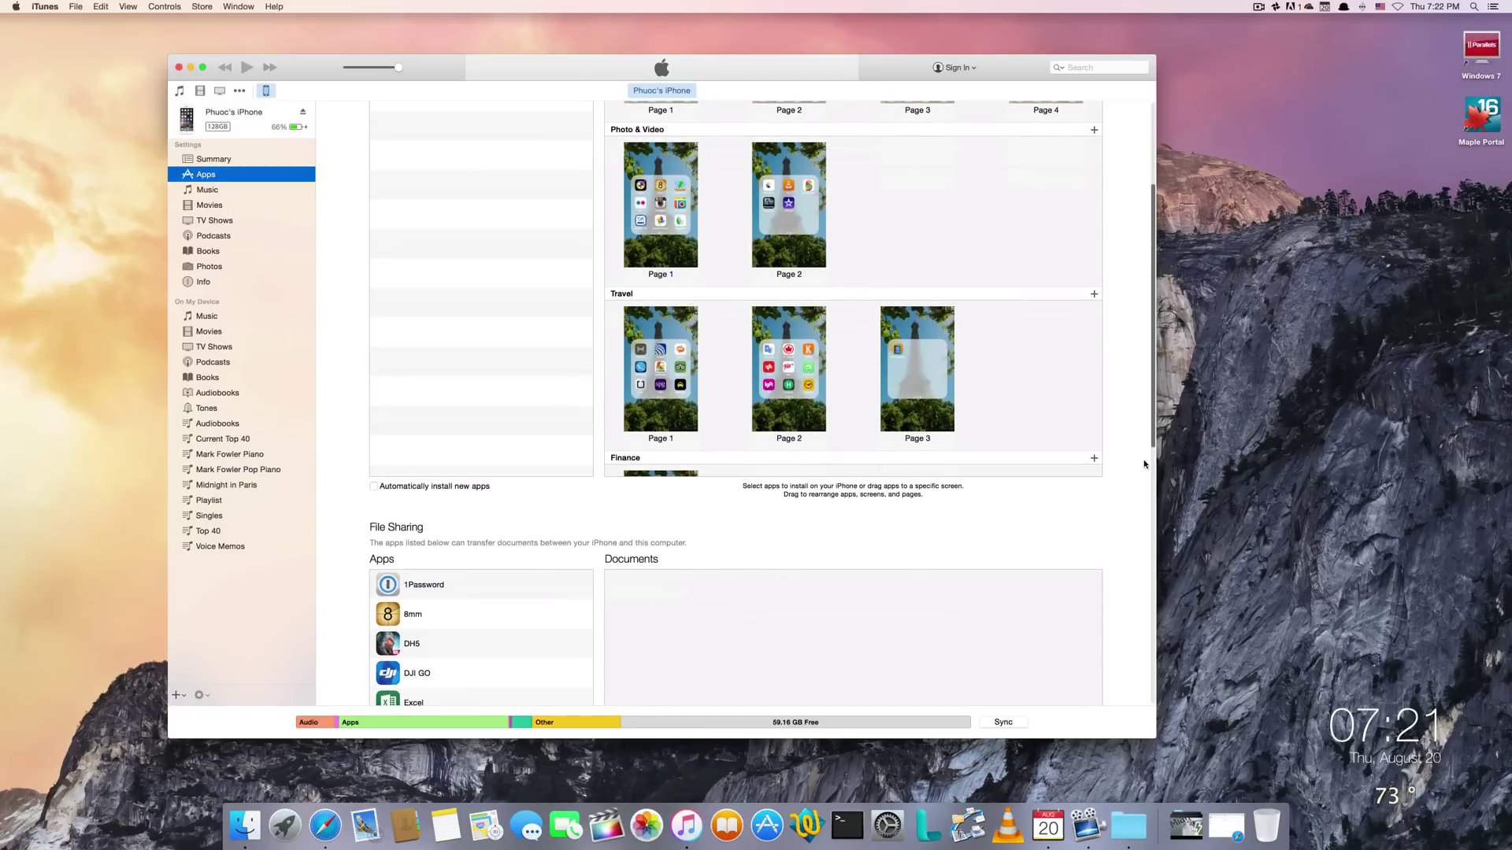
scroll(1149, 473, down, 7)
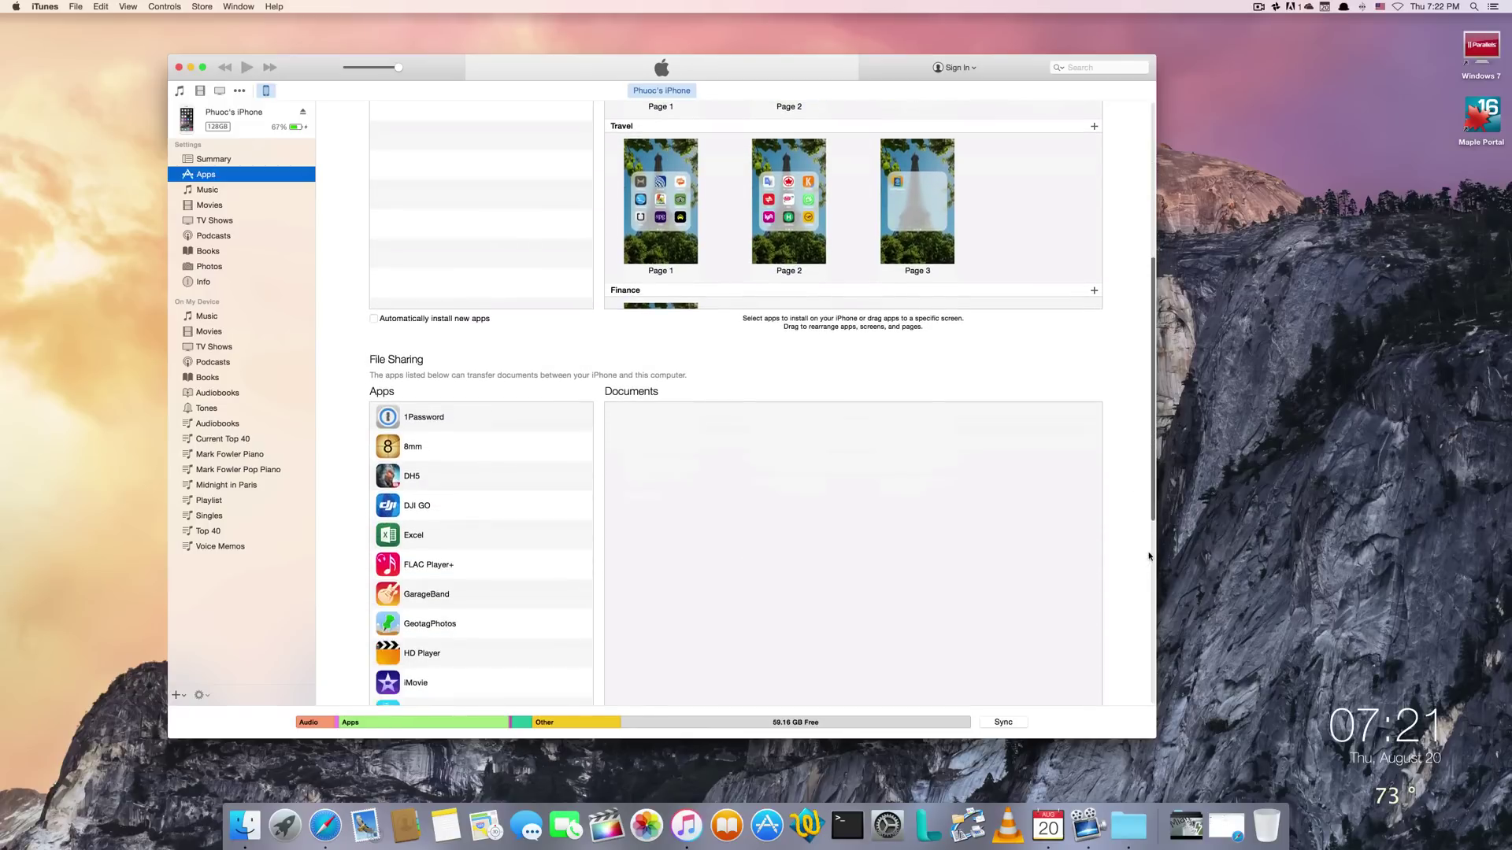
scroll(1147, 578, down, 4)
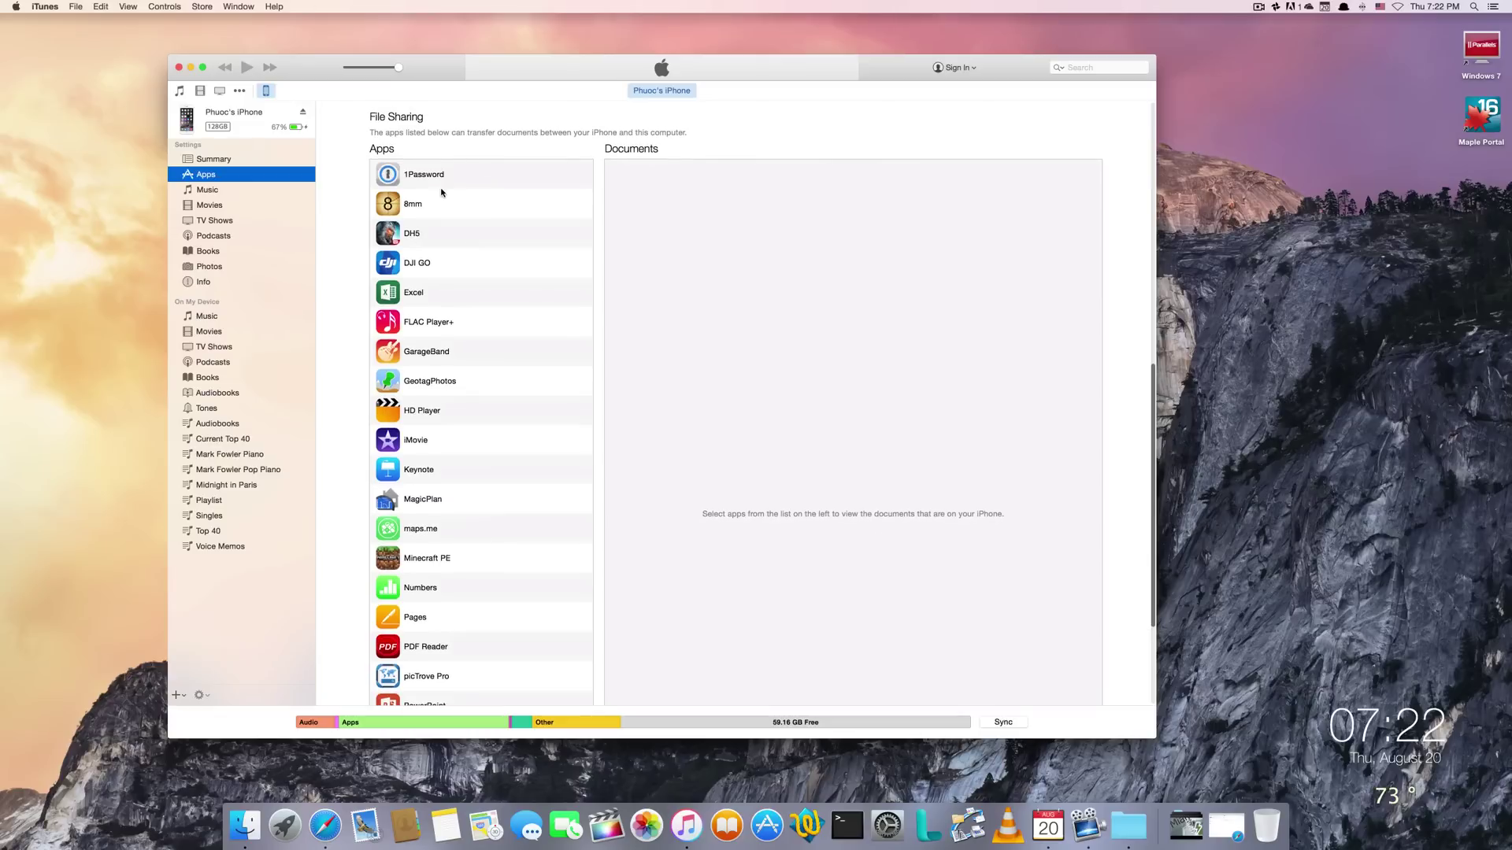
click(407, 271)
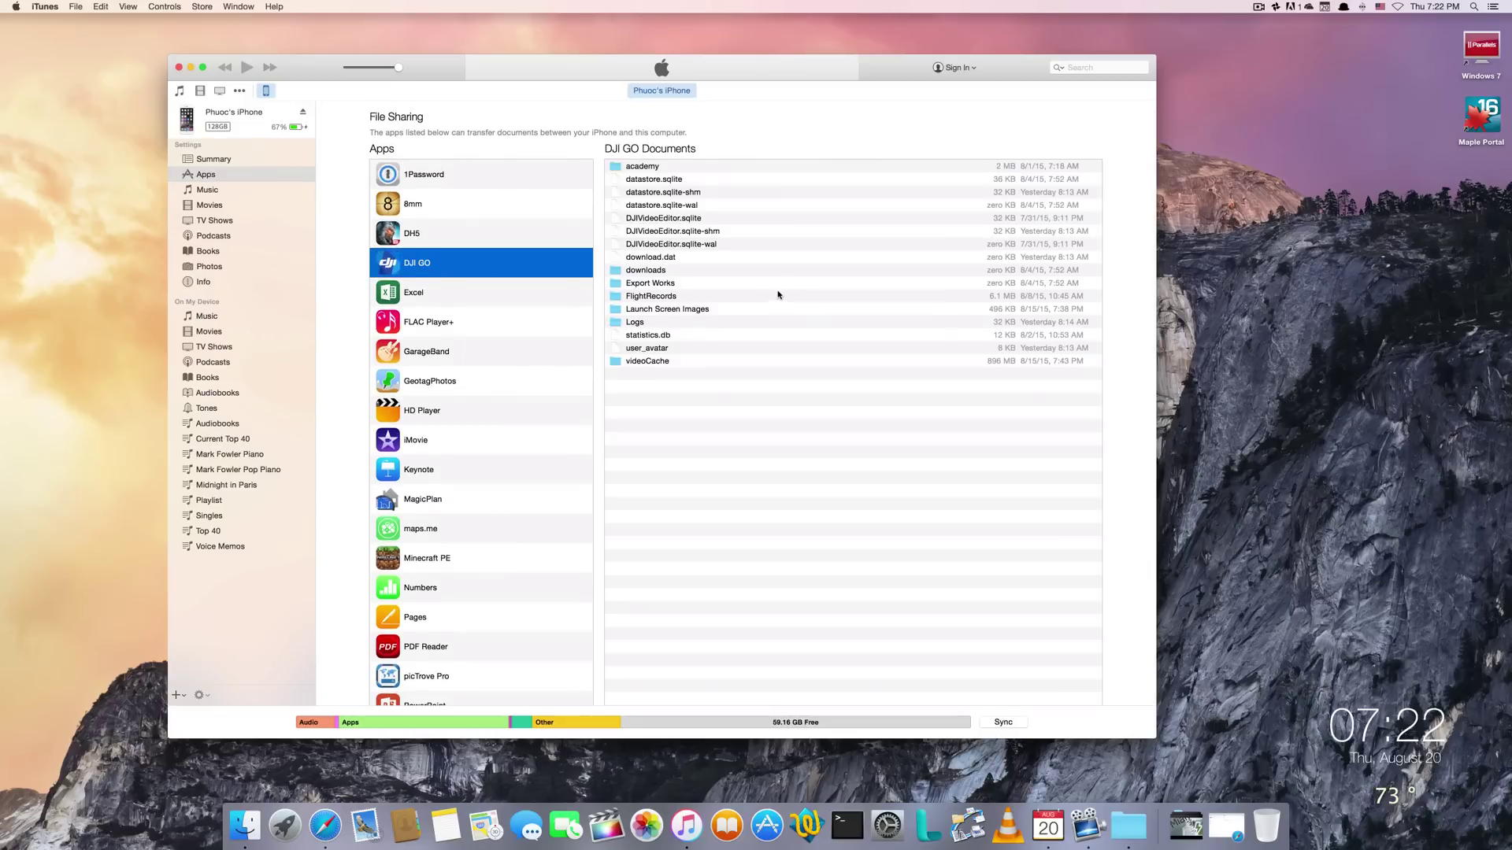
Try to save the FlightRecords folder from the DJI GO documents to the computer's Documents folder.
click(652, 300)
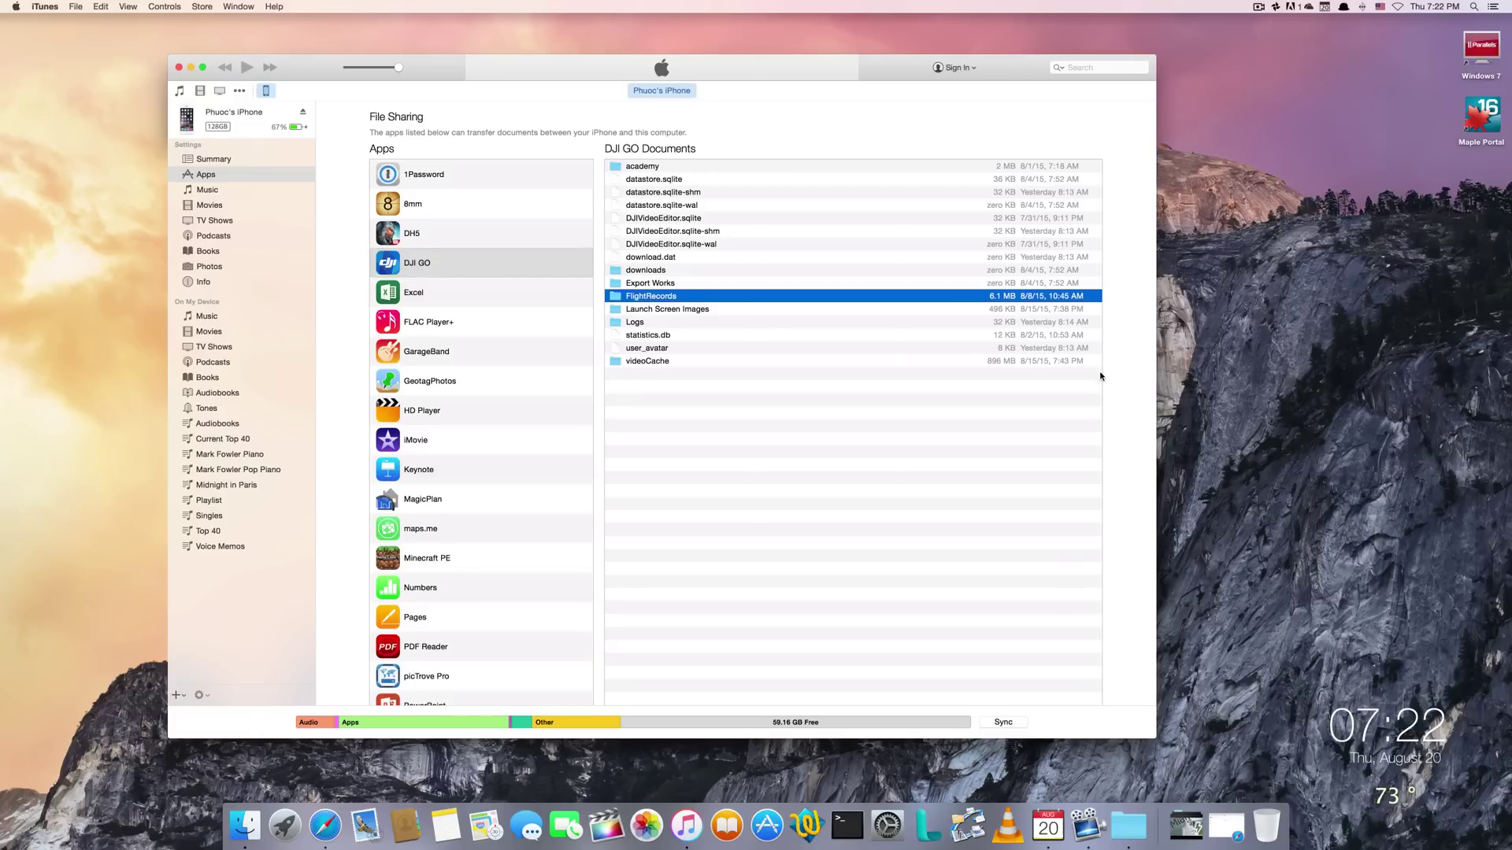
scroll(1100, 377, down, 5)
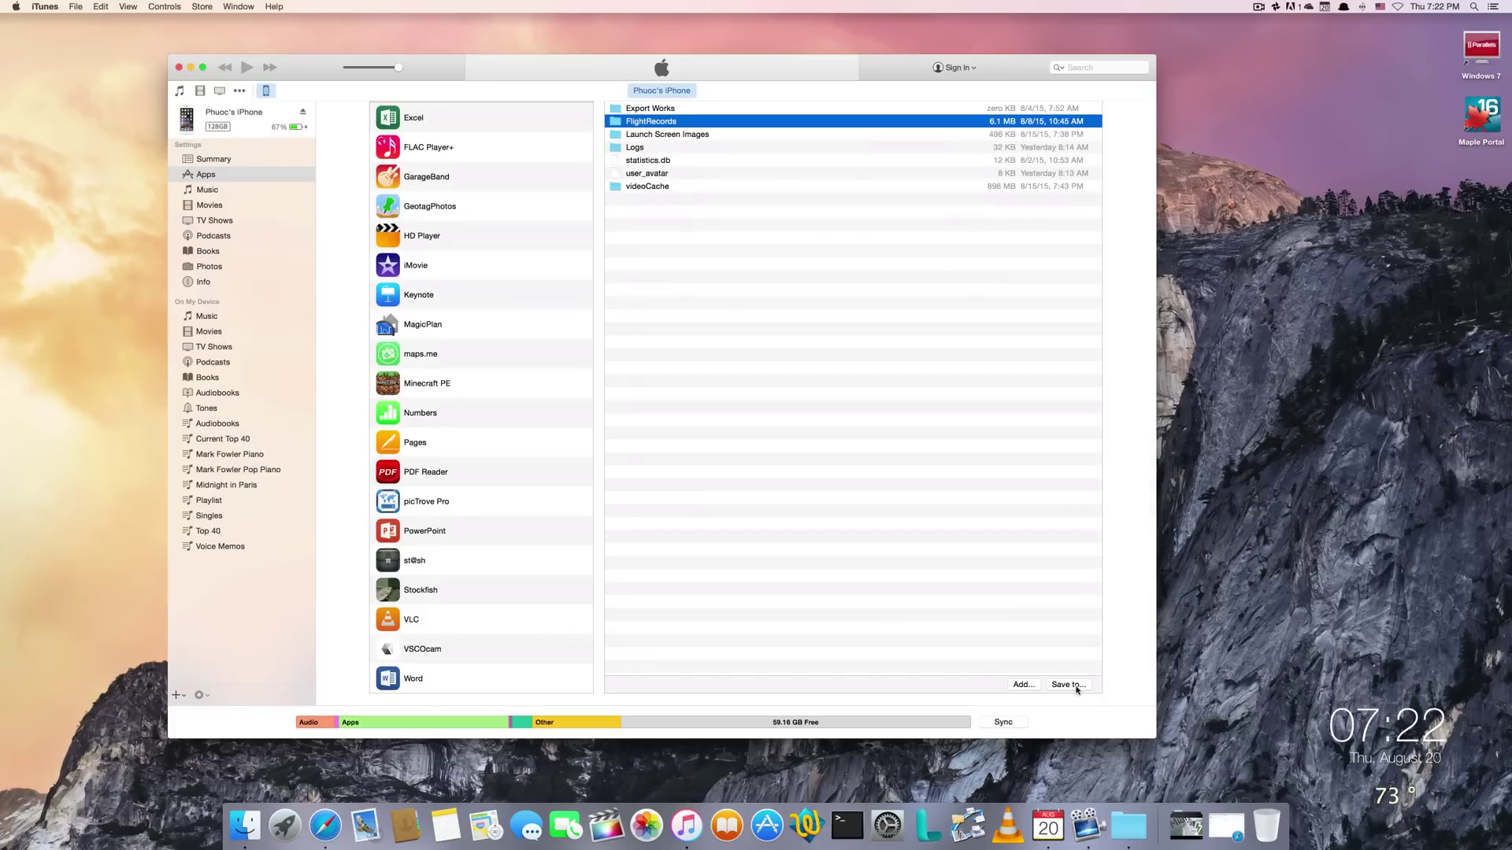
click(1050, 684)
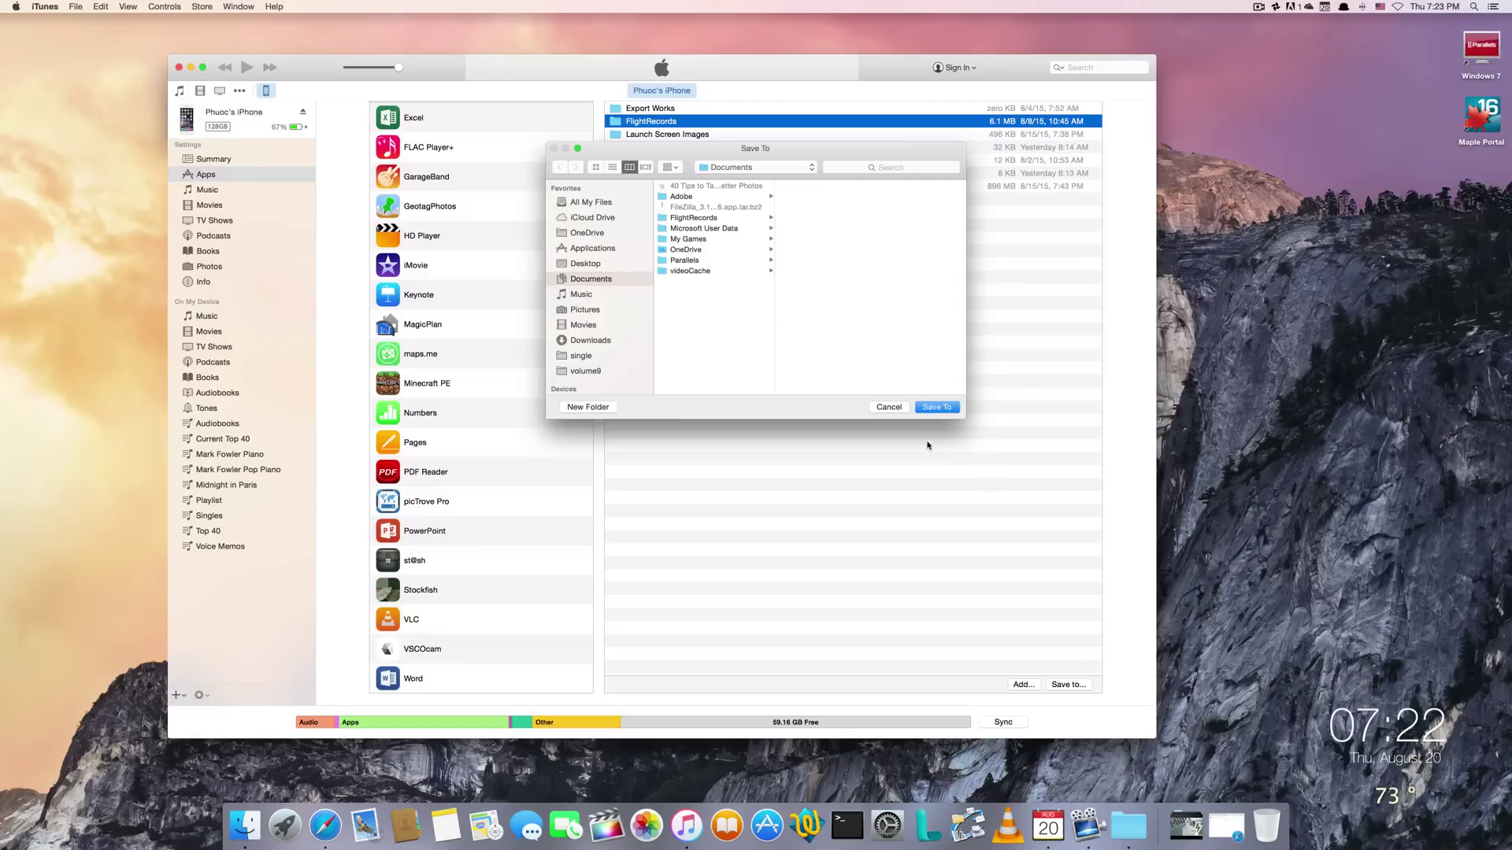
click(897, 409)
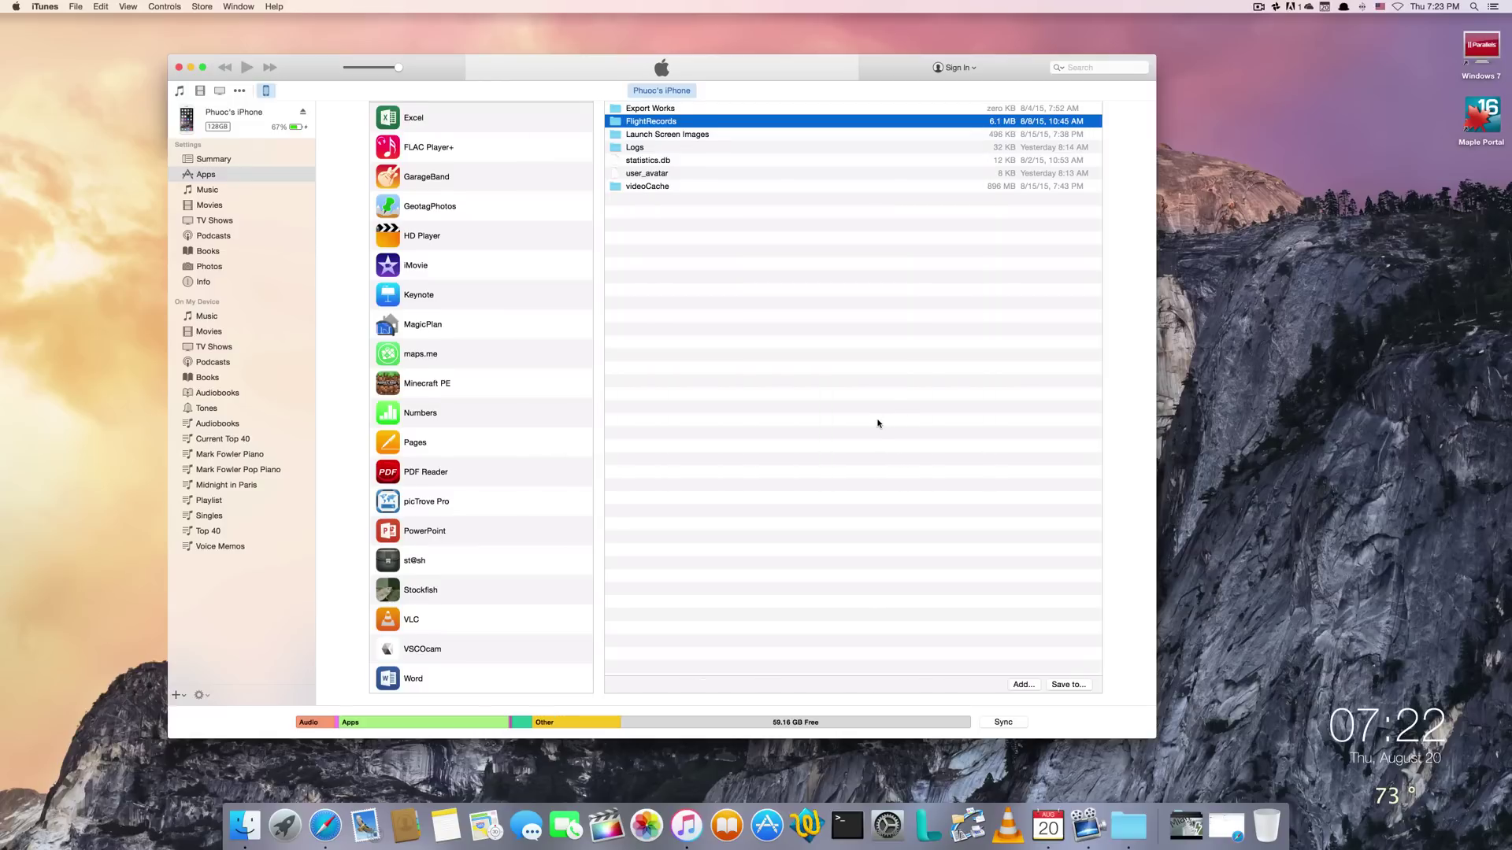
Select the videoCache folder in the DJI GO documents and quit iTunes.
scroll(882, 418, up, 3)
scroll(878, 424, up, 3)
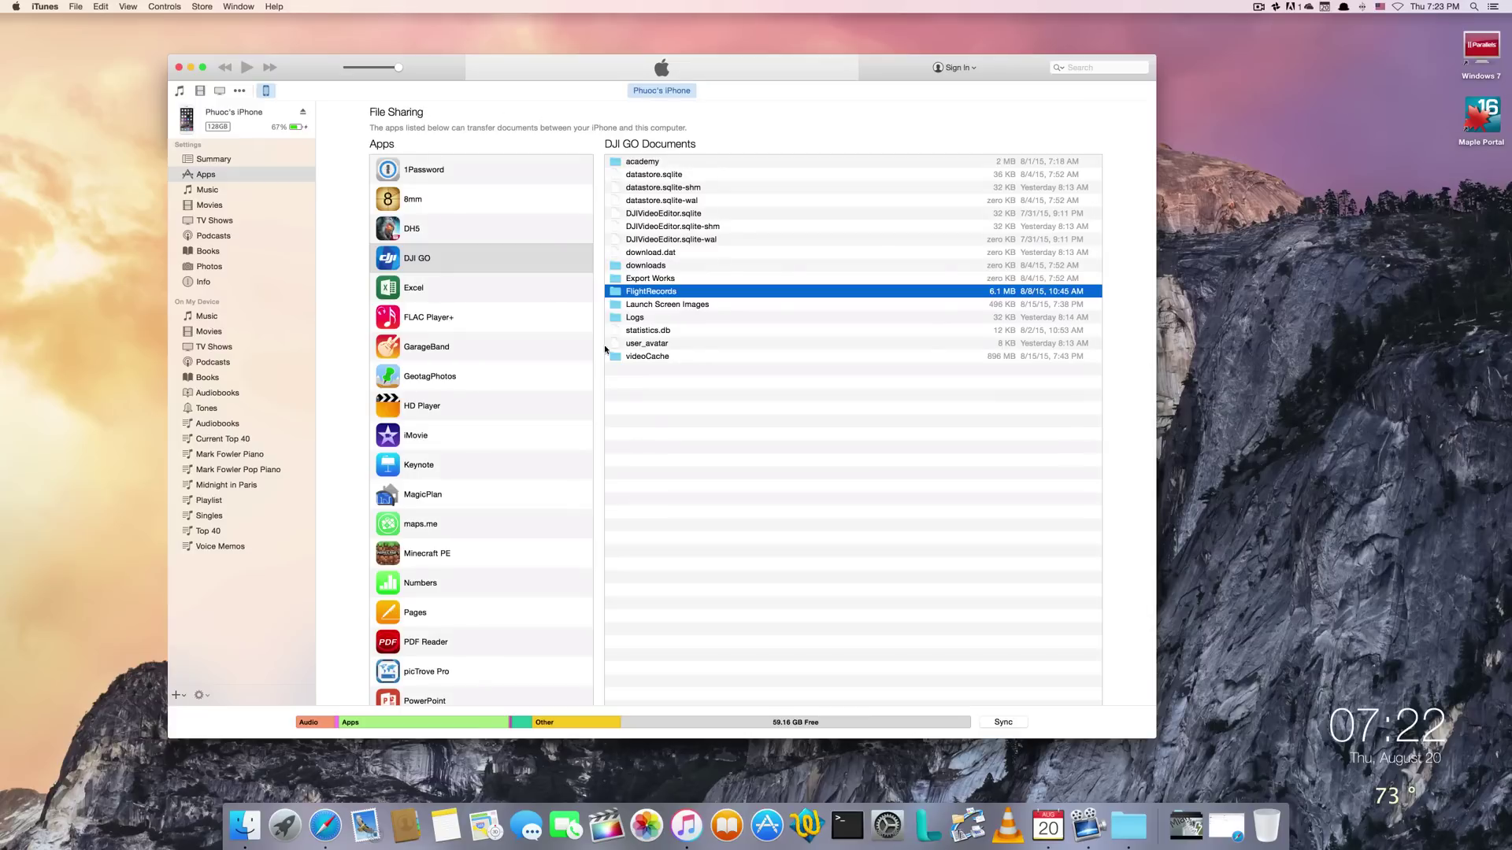
click(639, 357)
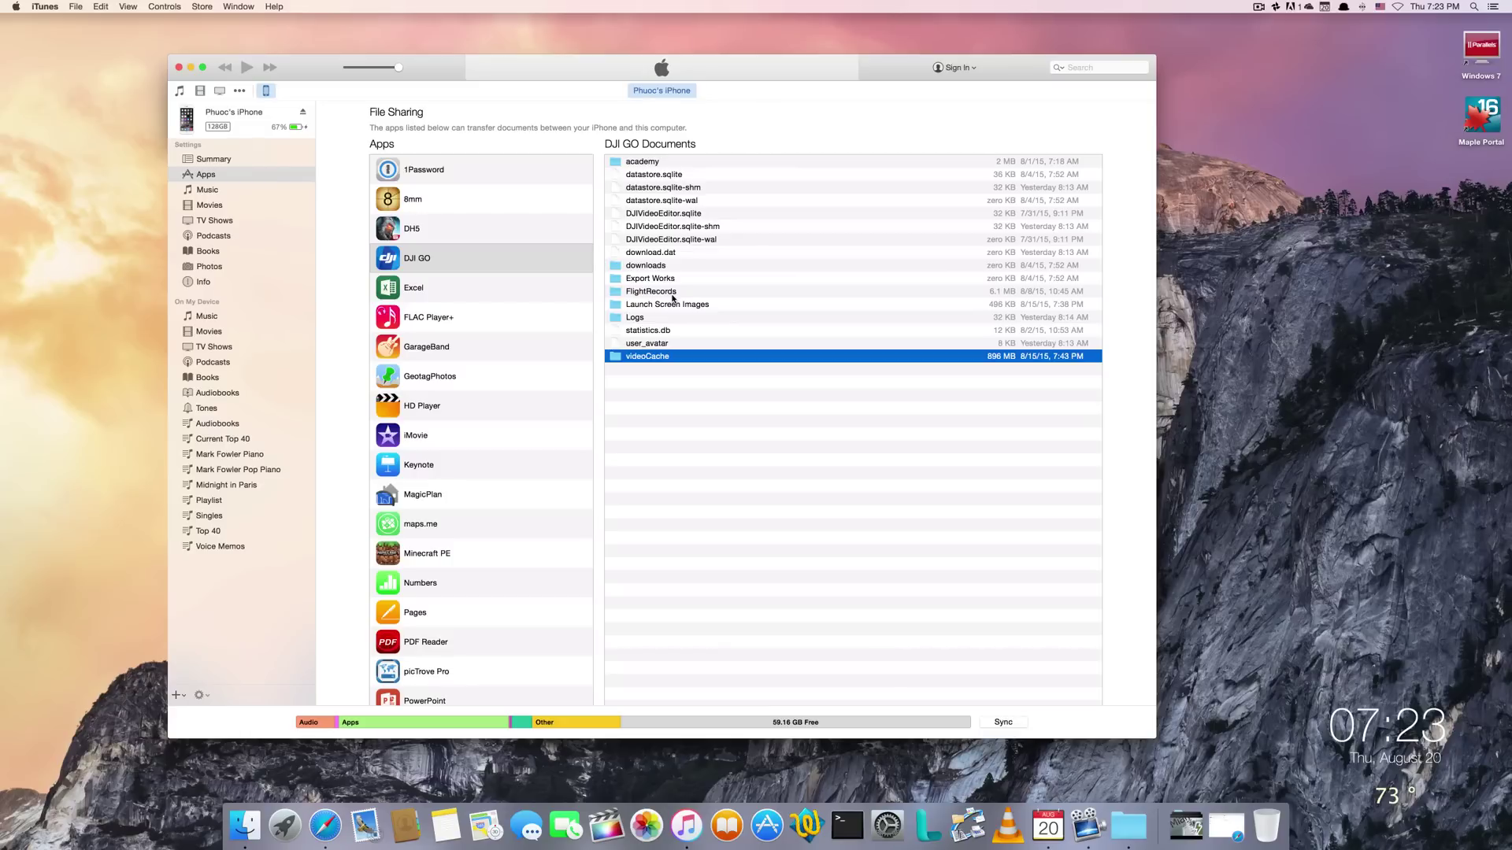
key(super+q)
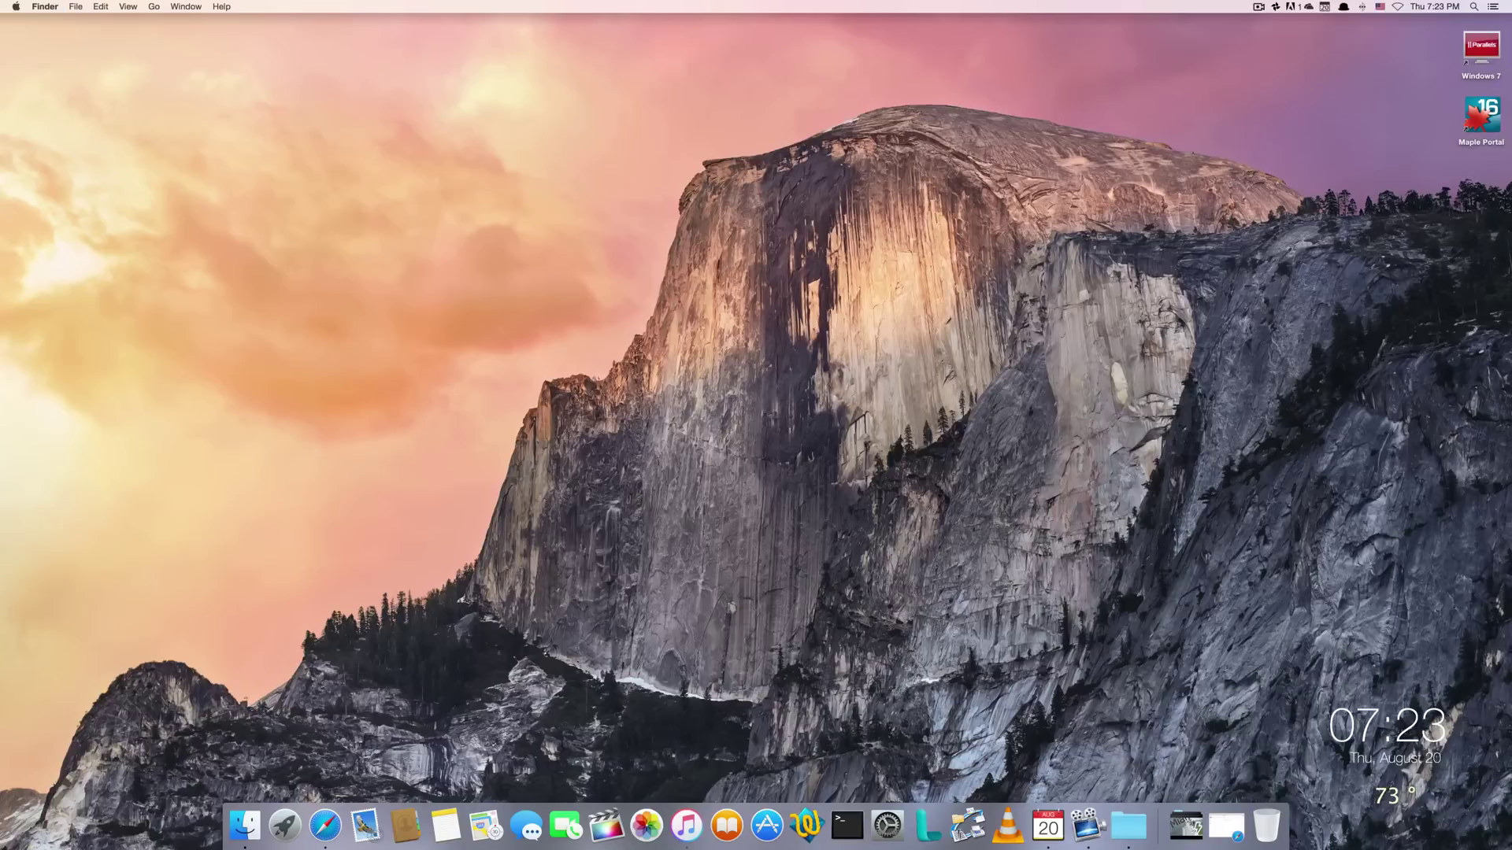
Switch to Safari and open healthydrones.com in a new tab.
click(325, 836)
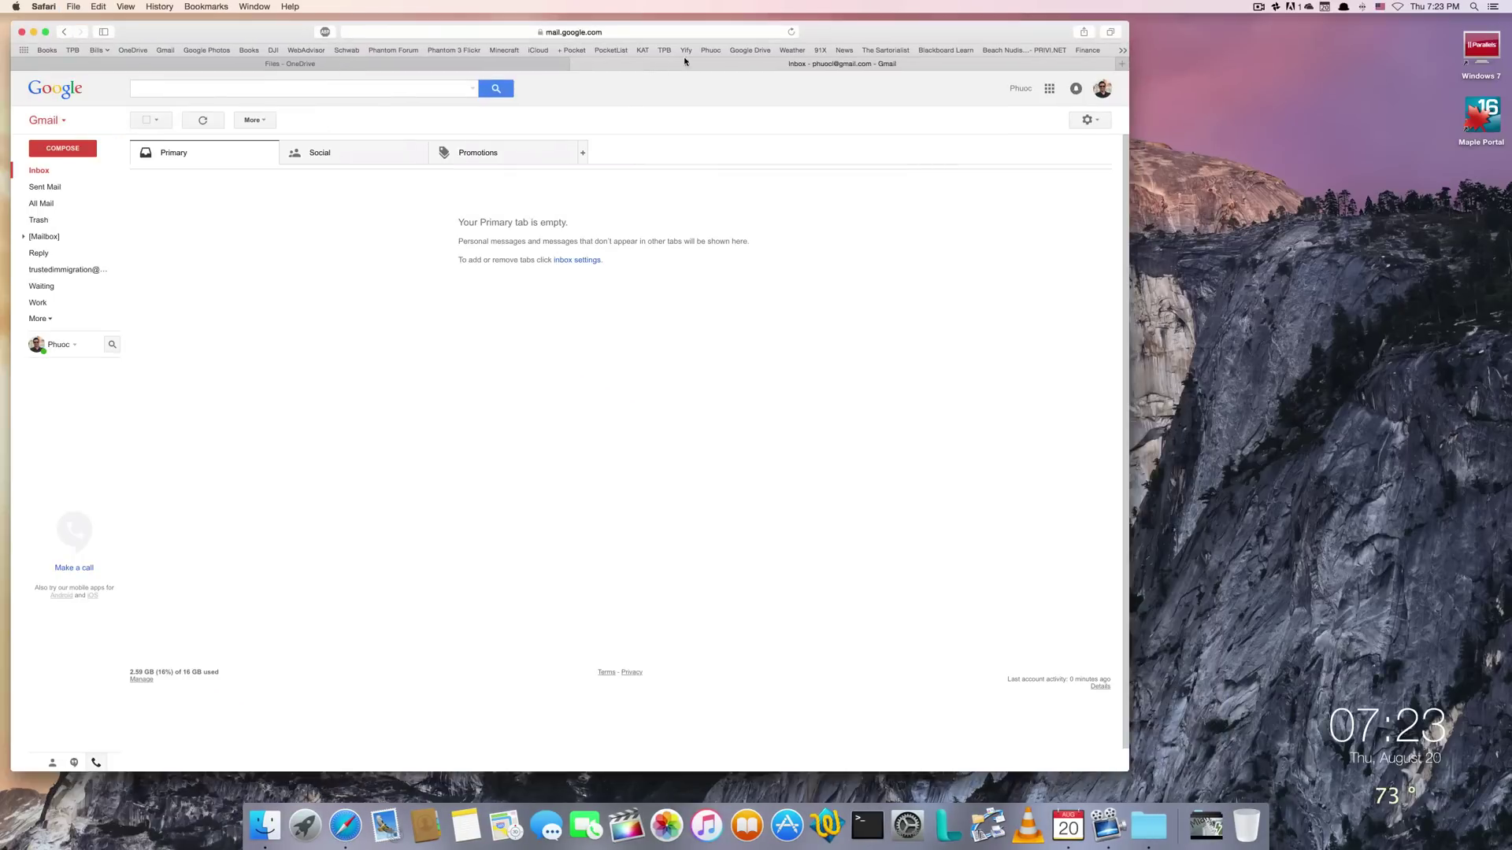
key(super+t)
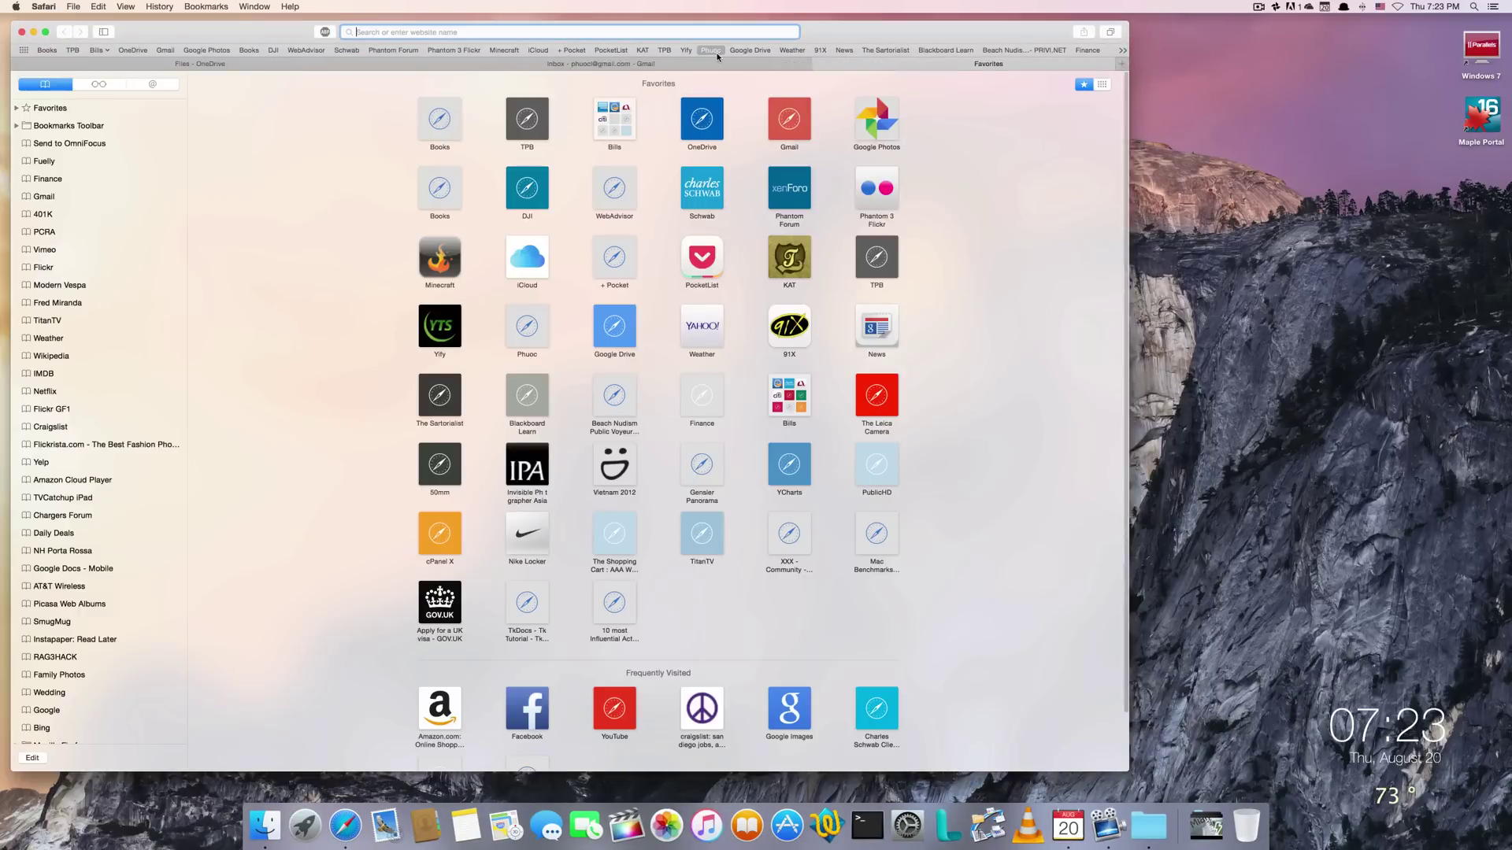
text(healthydrones.com)
key(Return)
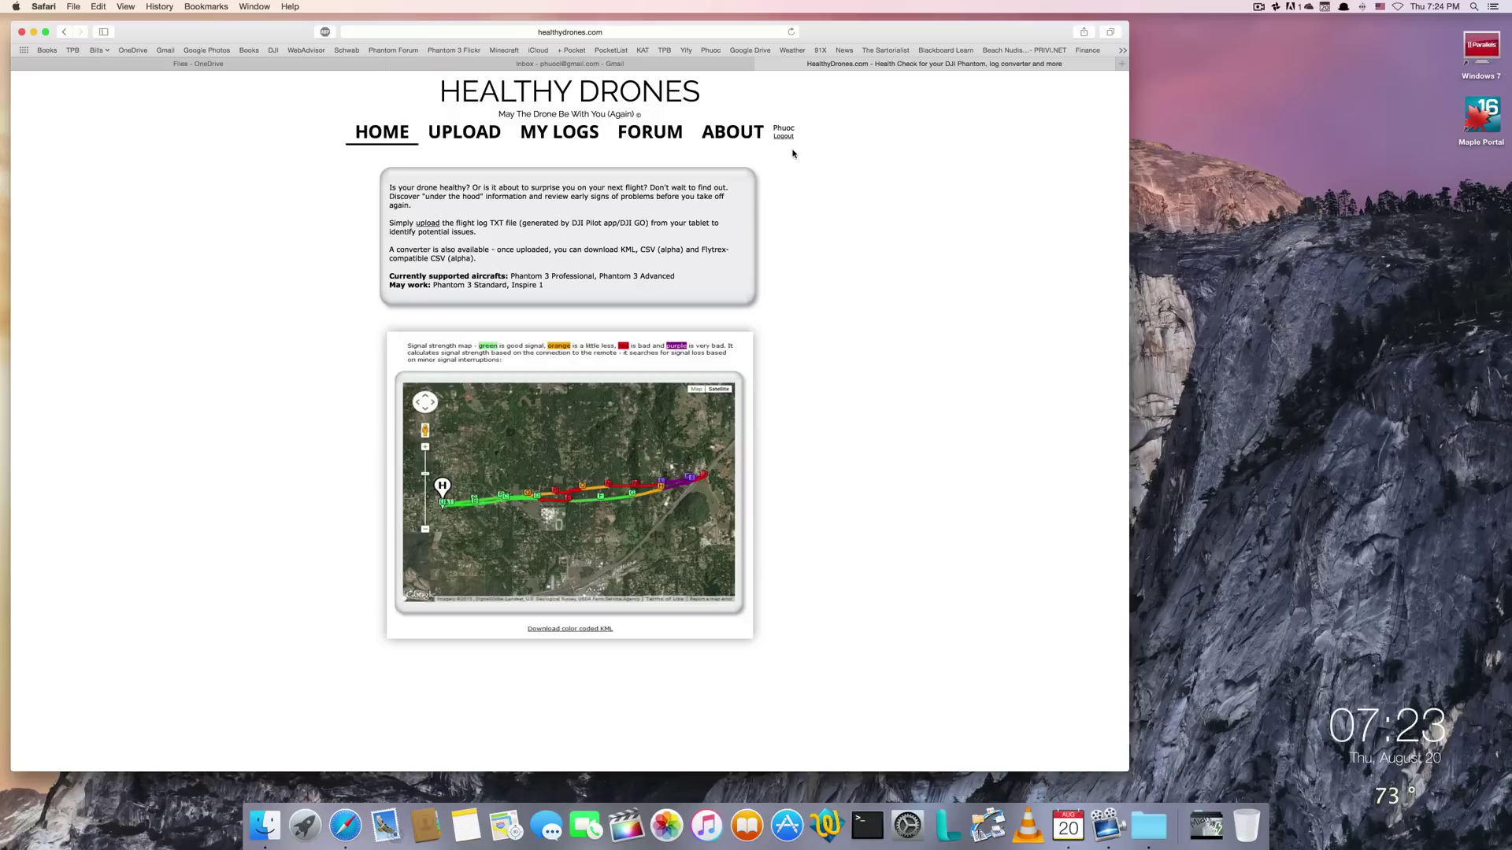
Upload the flight log DJIFlightRecord_2015-08-01_[08-43-59].txt from the FlightRecords folder in Documents.
click(474, 136)
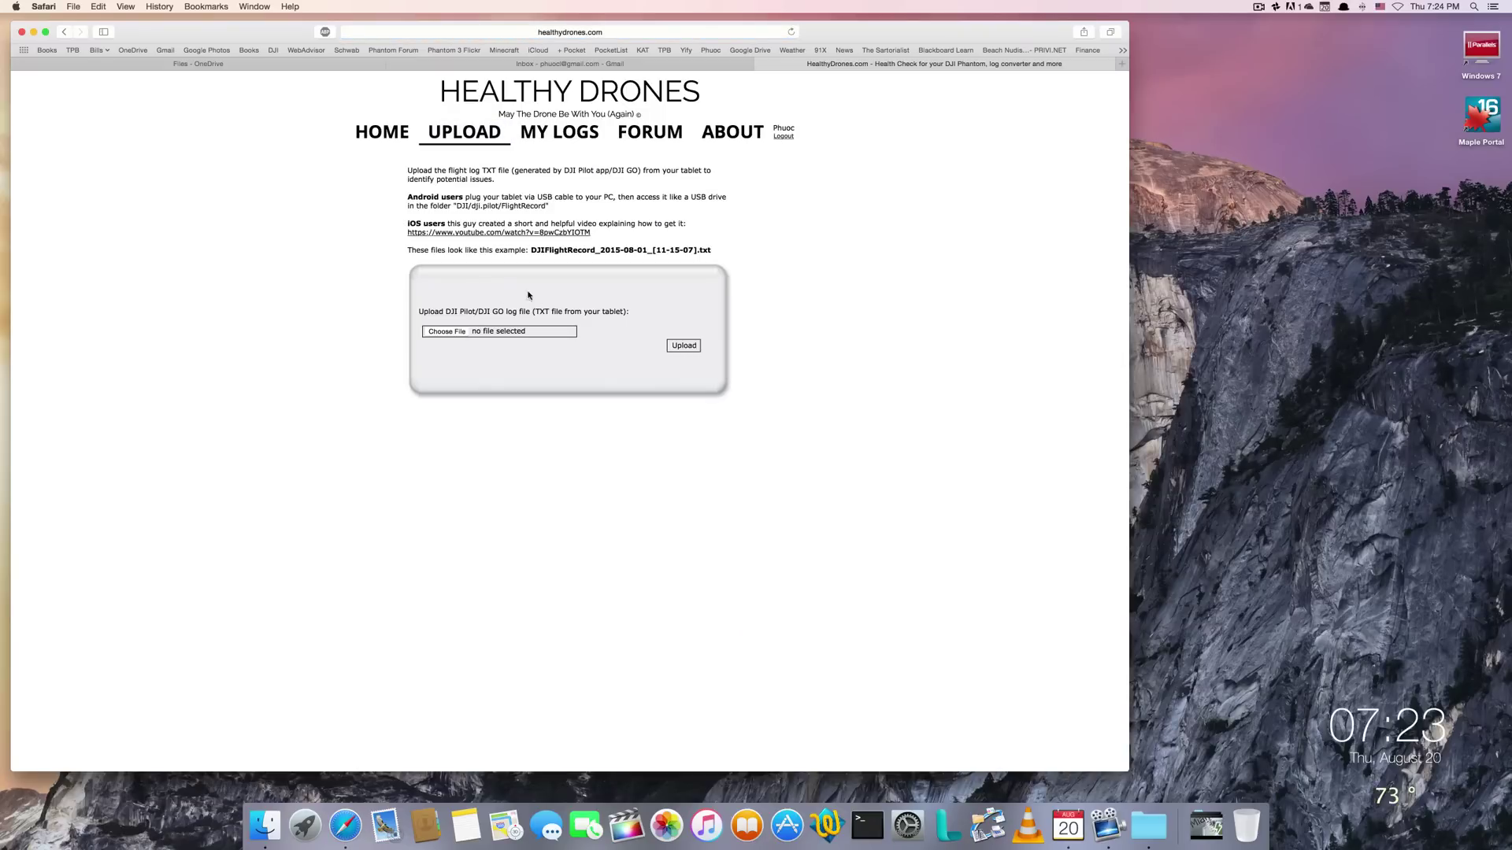
click(448, 331)
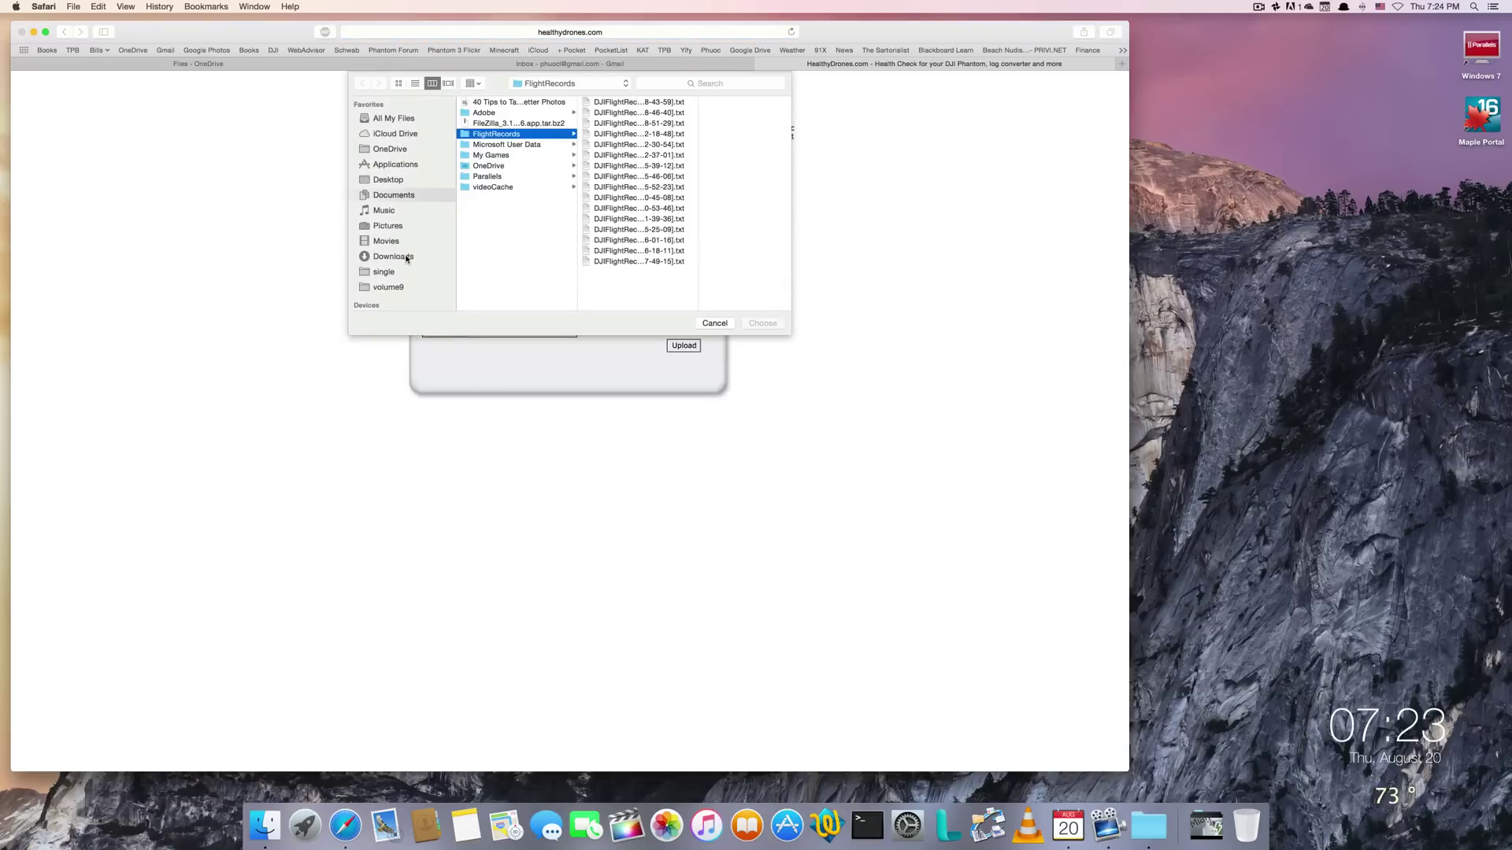
click(394, 196)
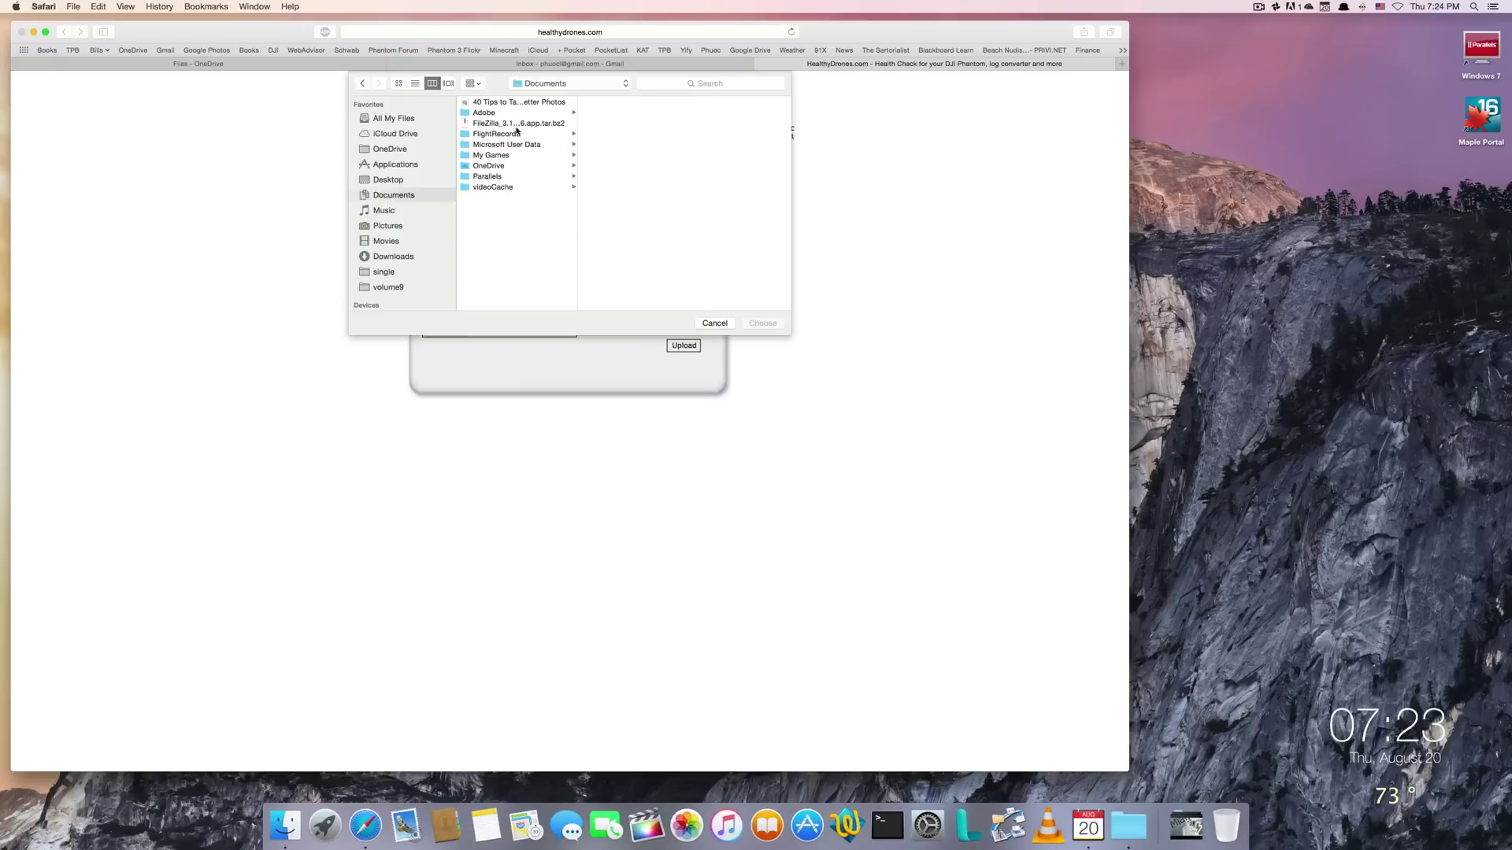
click(497, 134)
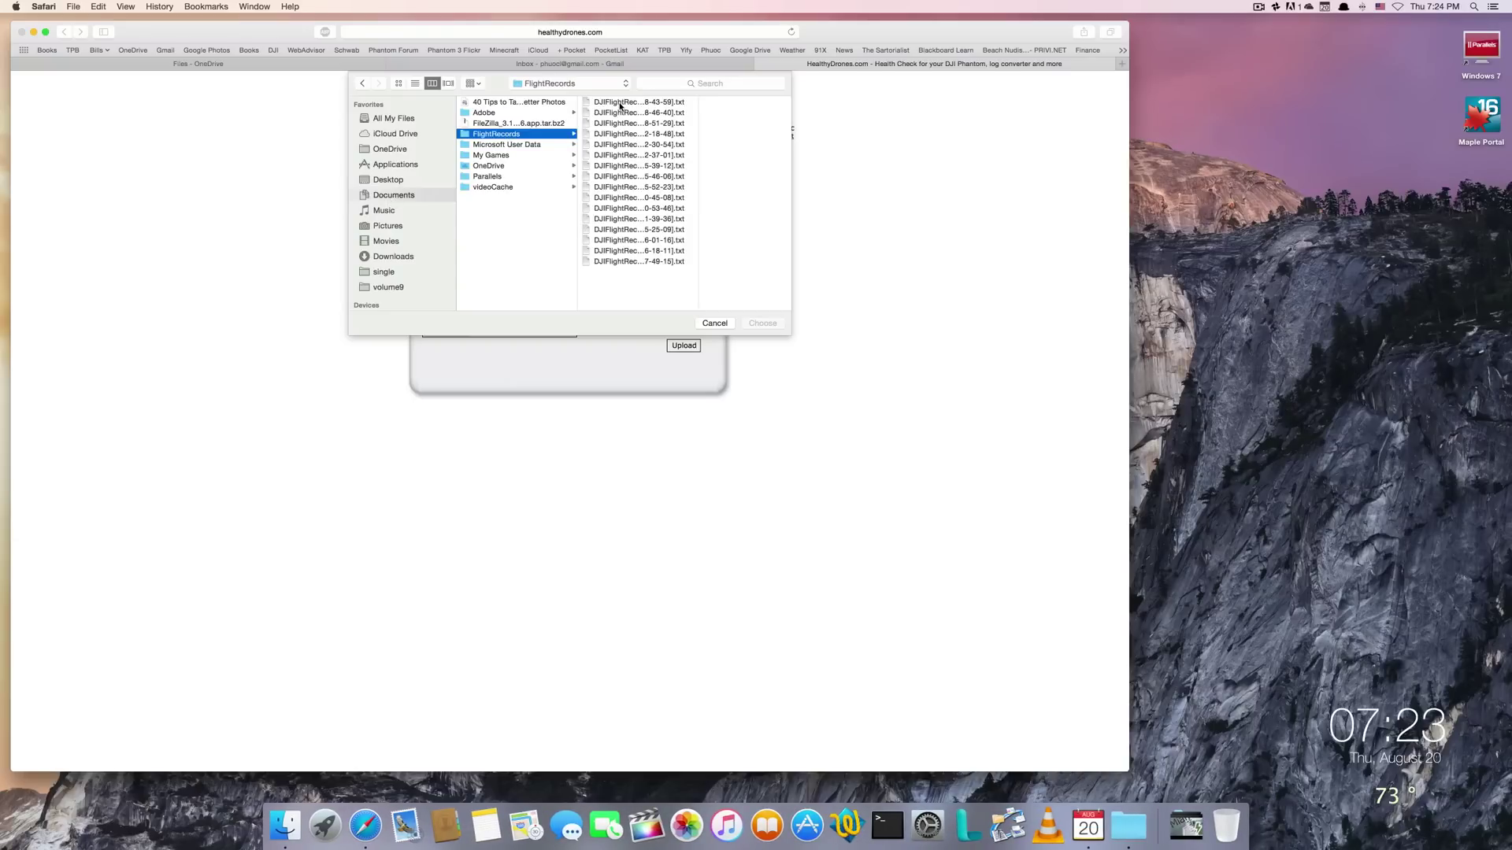
click(619, 103)
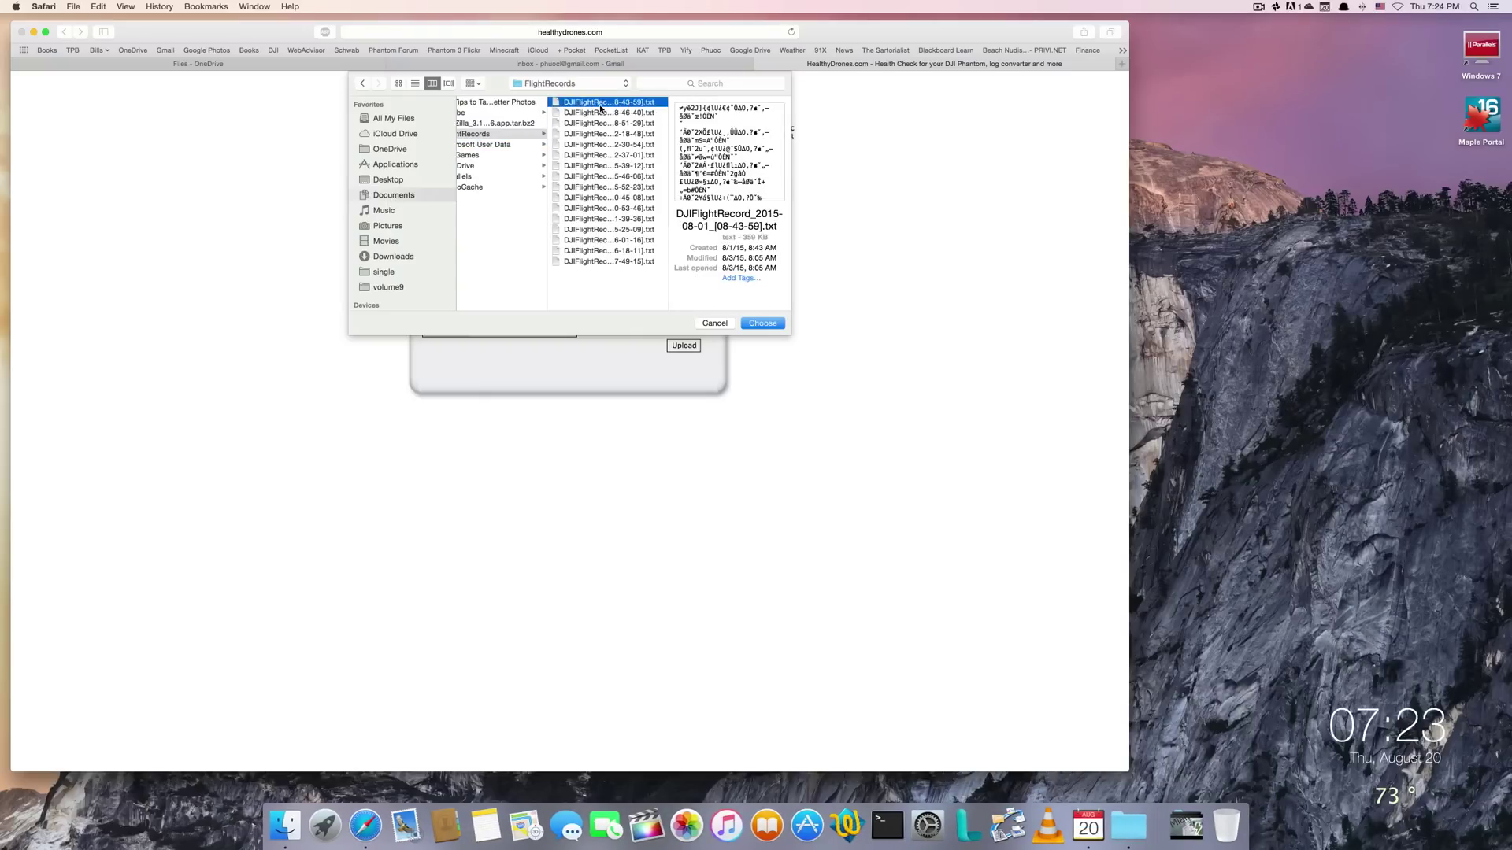
click(765, 324)
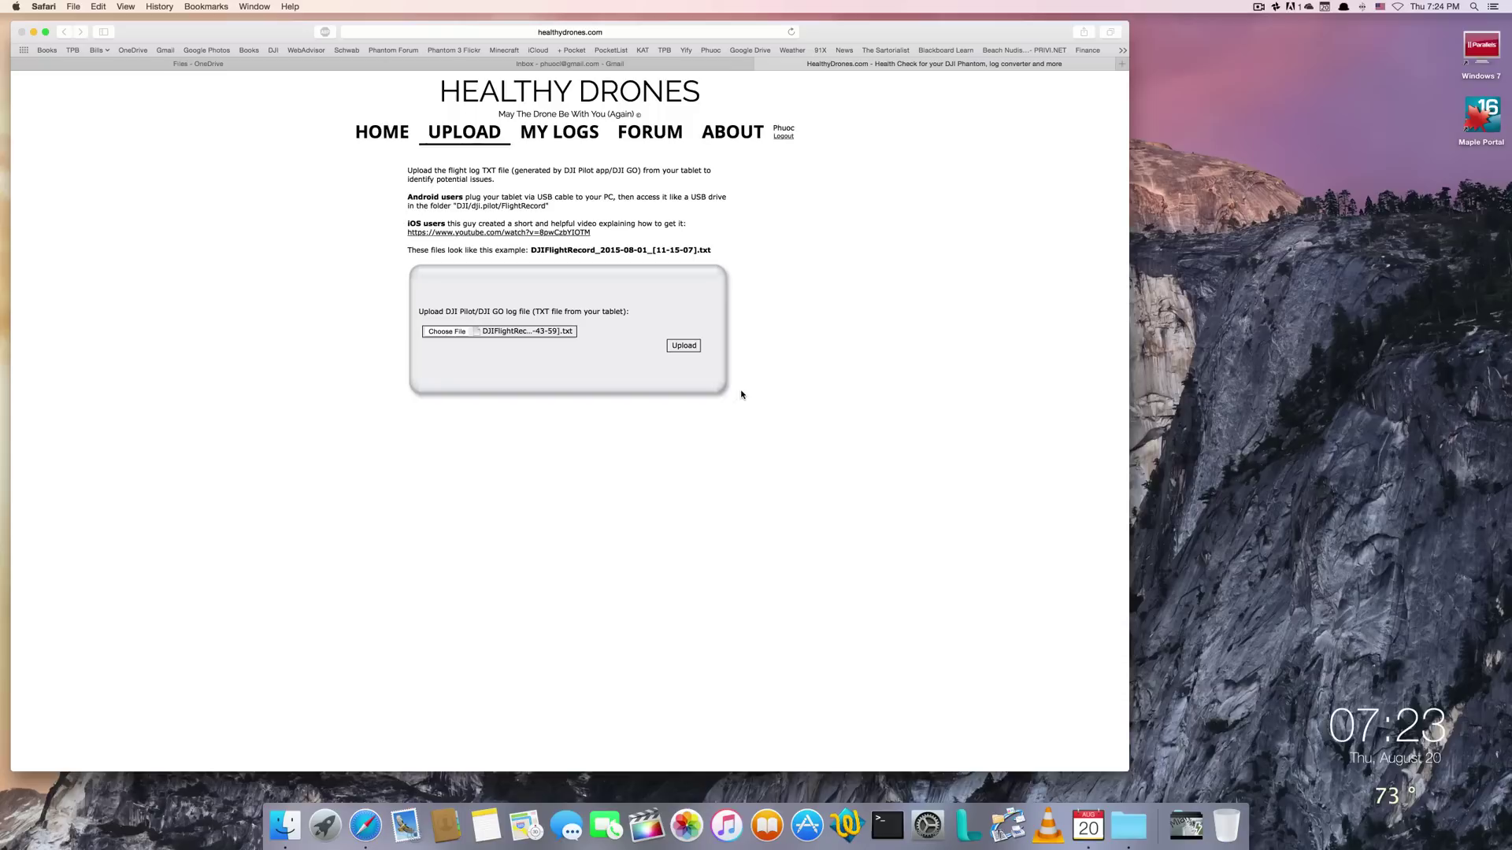
click(683, 346)
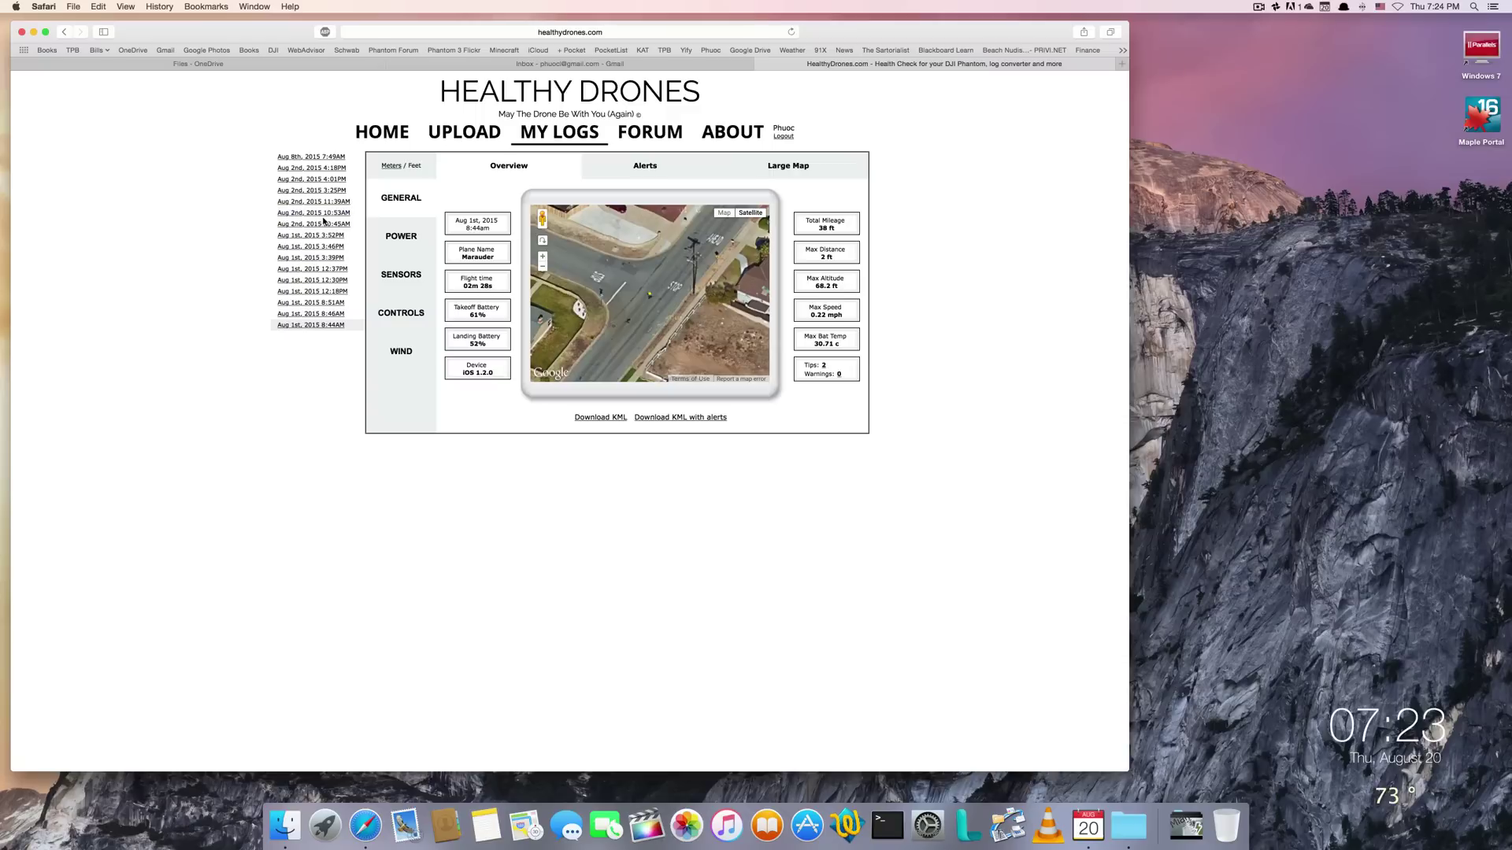
View the Aug 1st, 2015 3:39PM and 3:52PM flight logs, showing the 3:52PM flight on the large map.
click(316, 258)
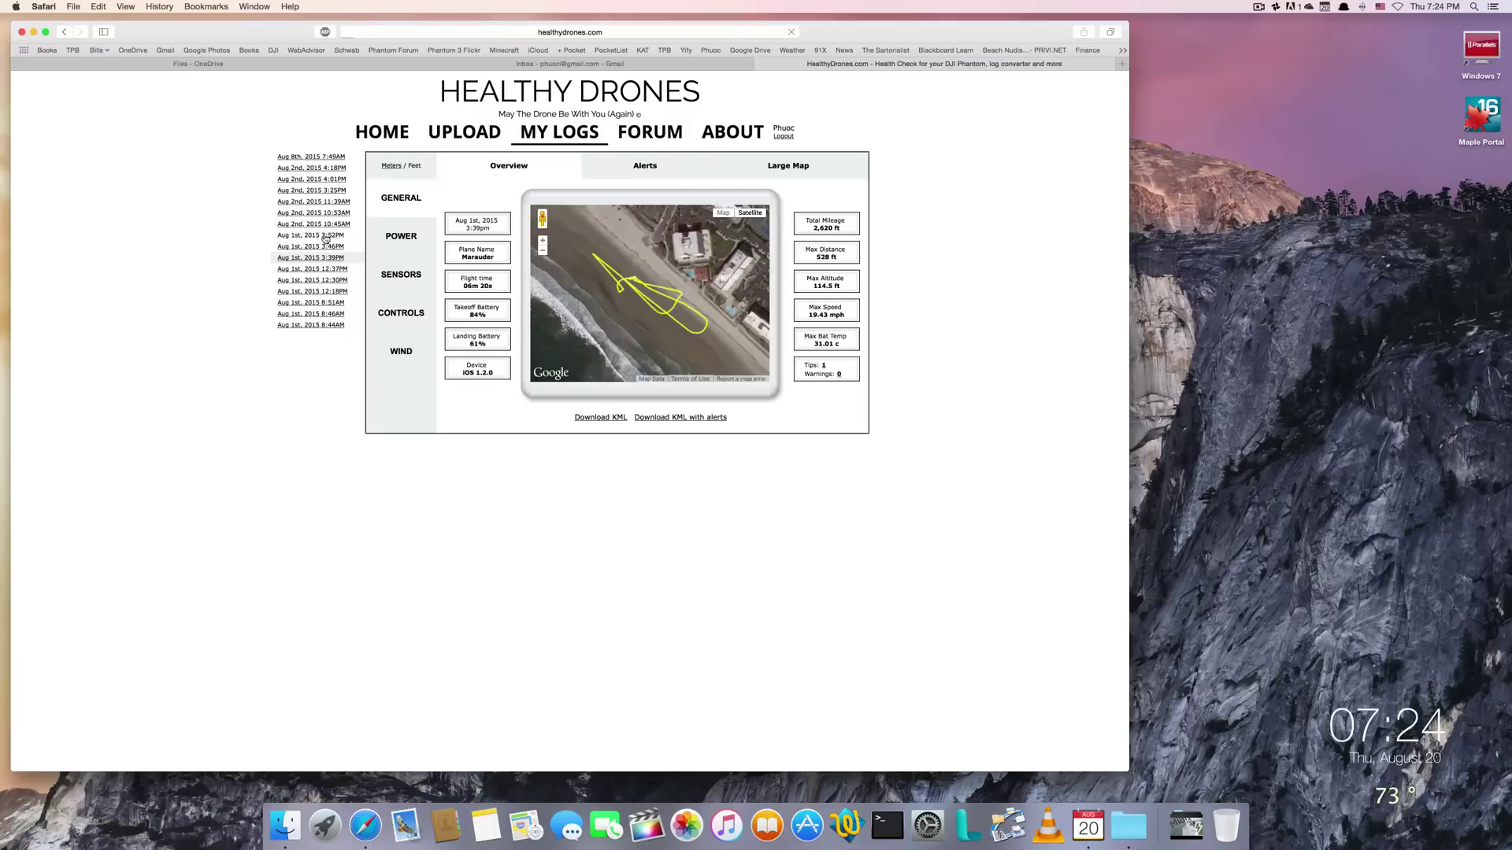
click(326, 236)
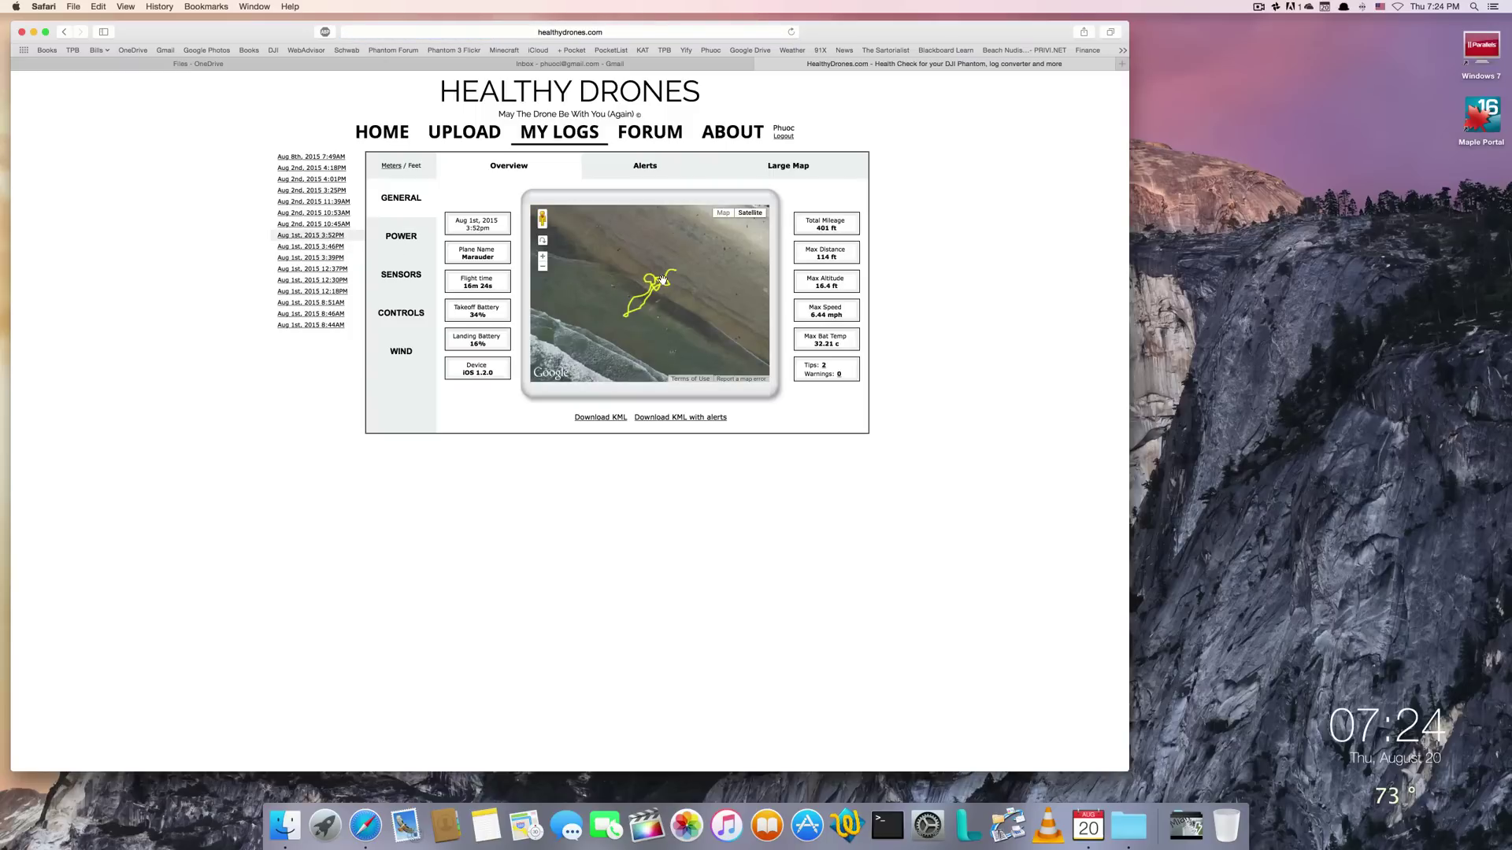
click(798, 165)
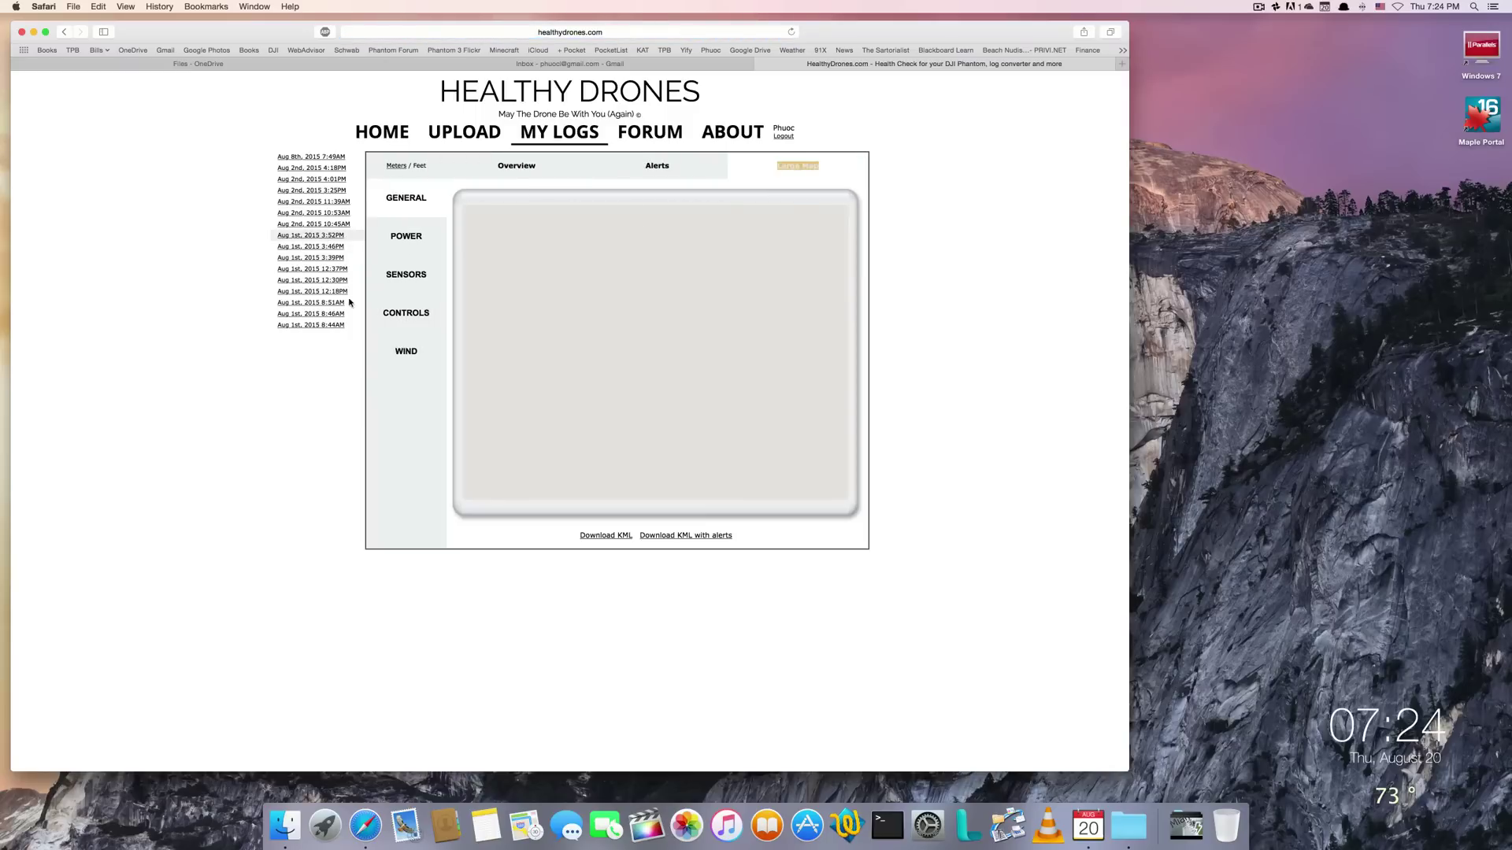
click(489, 419)
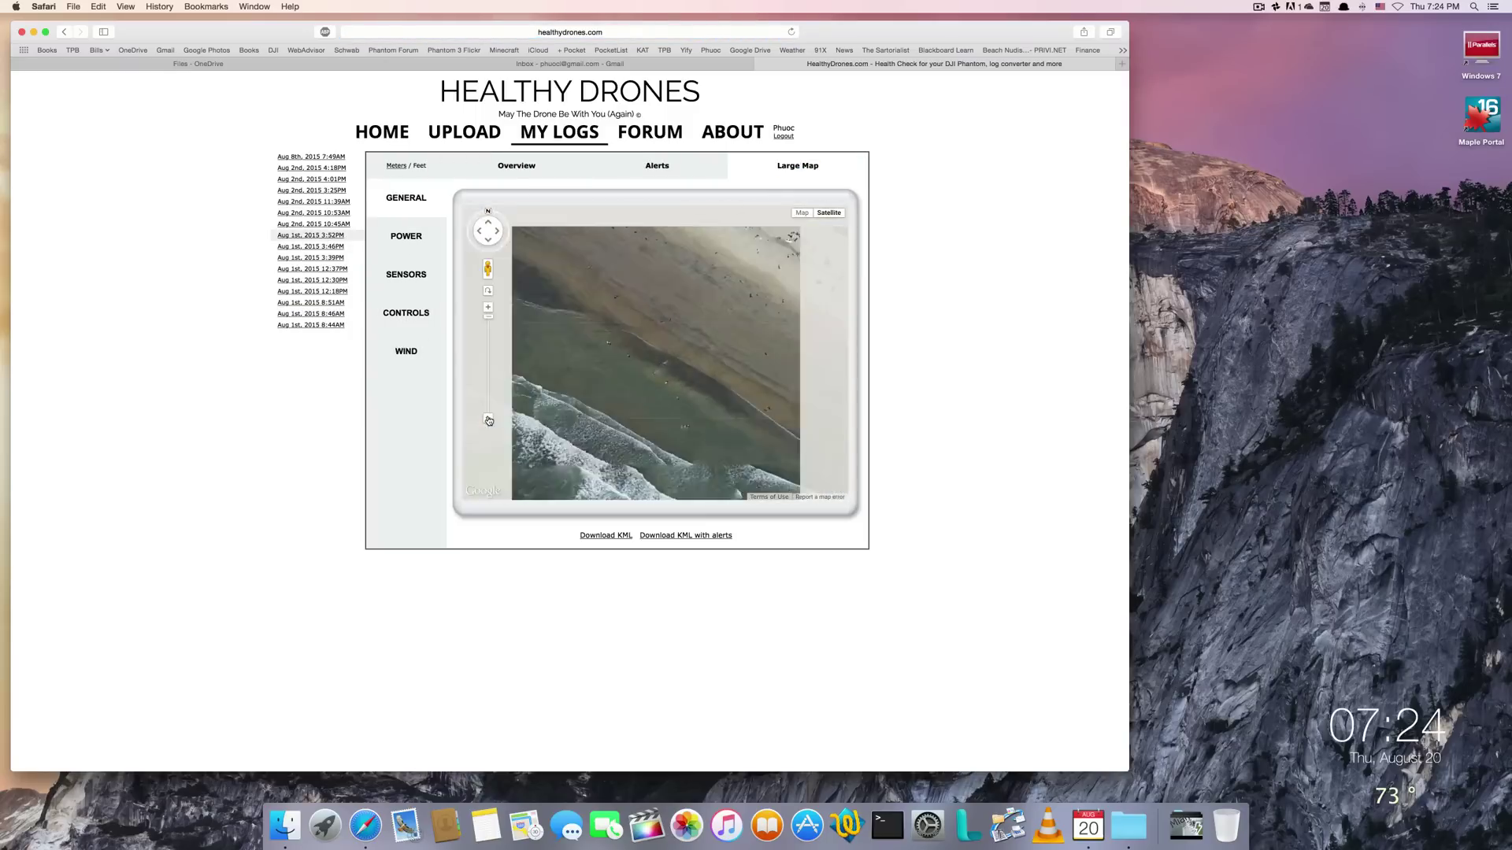
Examine the power efficiency and battery cell deviations of the Aug 1st, 2015 3:52PM flight.
click(410, 236)
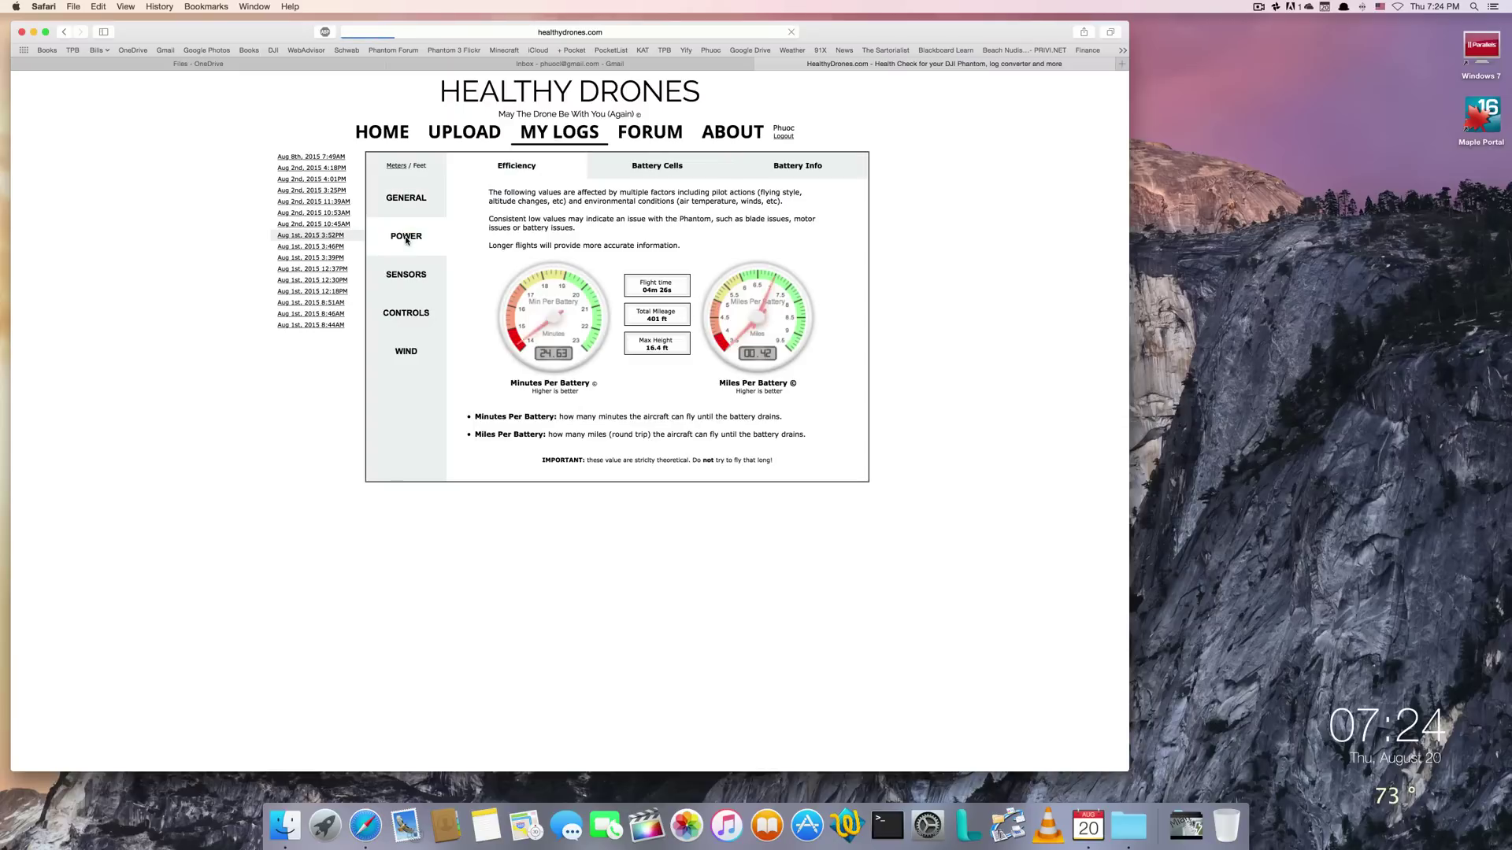
click(669, 164)
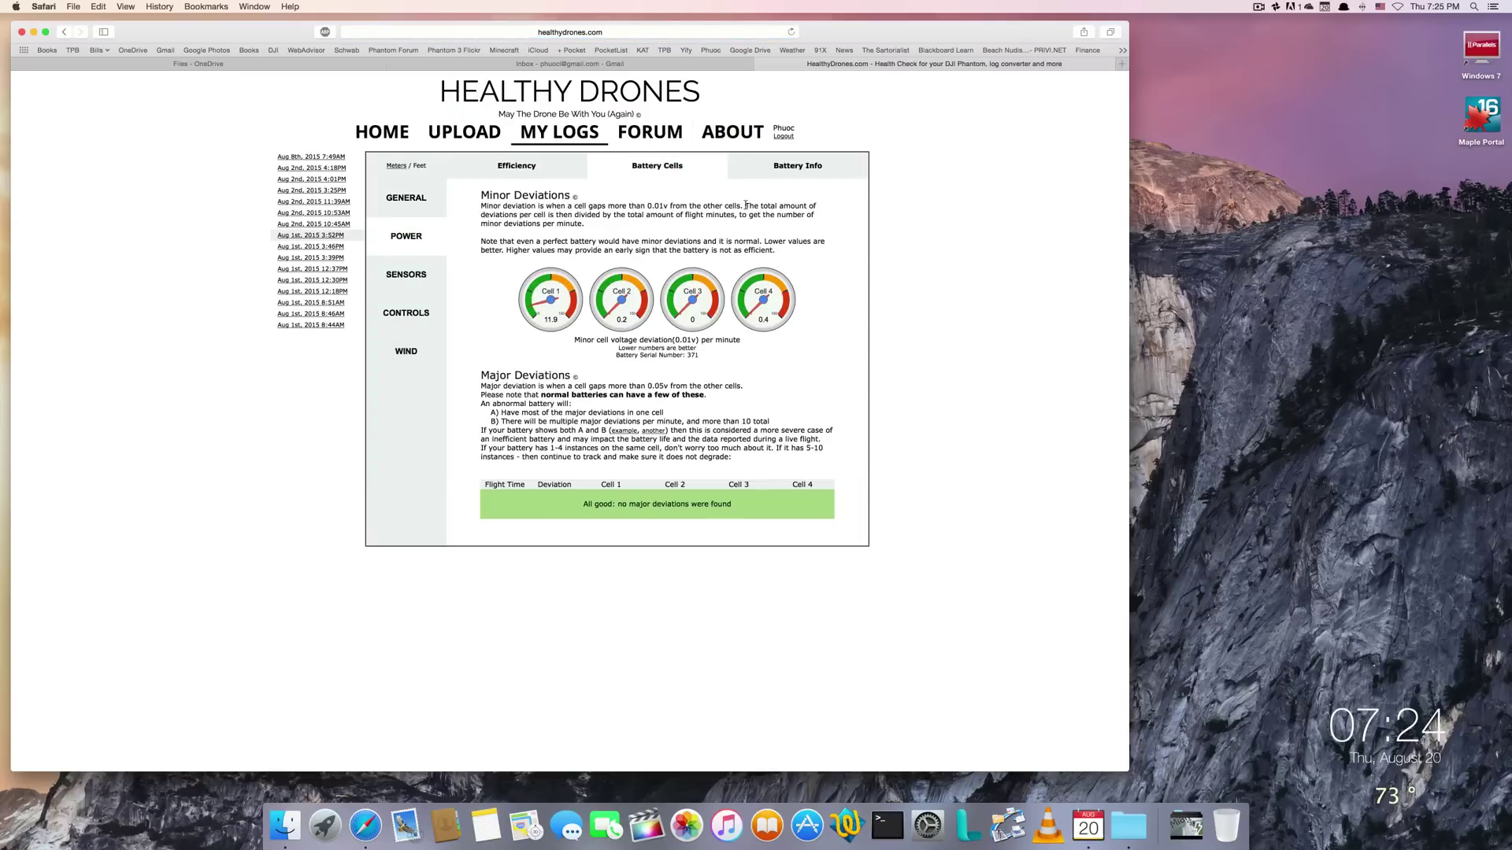